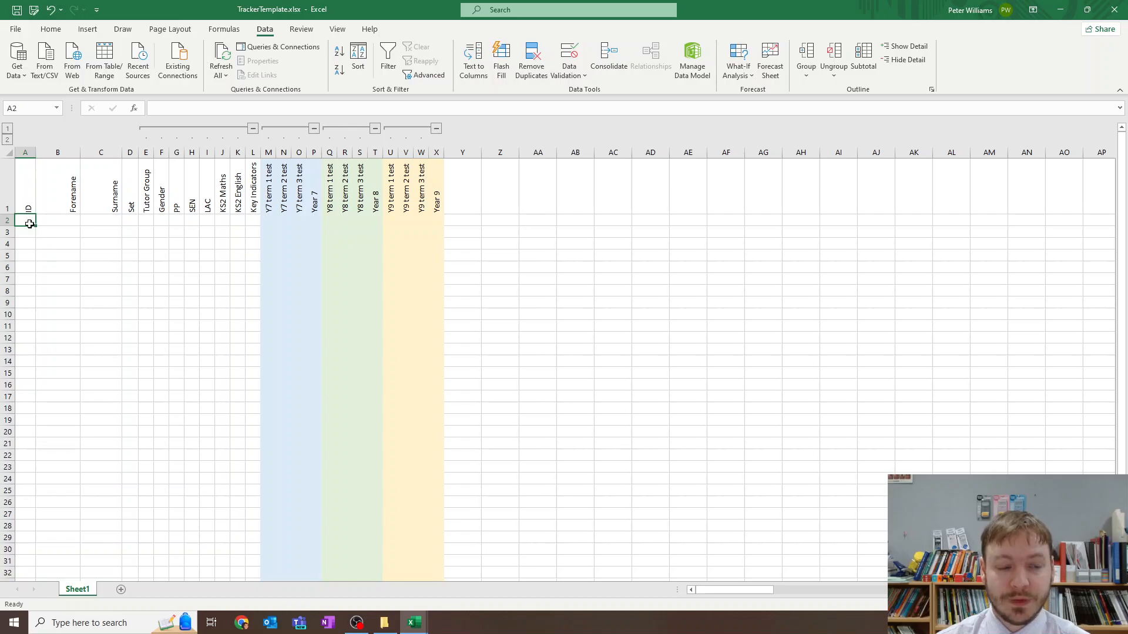
Review the tracker's student detail headings, then place the tracker workbook side by side with the MIS Data Example workbook
left_click_drag(42, 152, 238, 152)
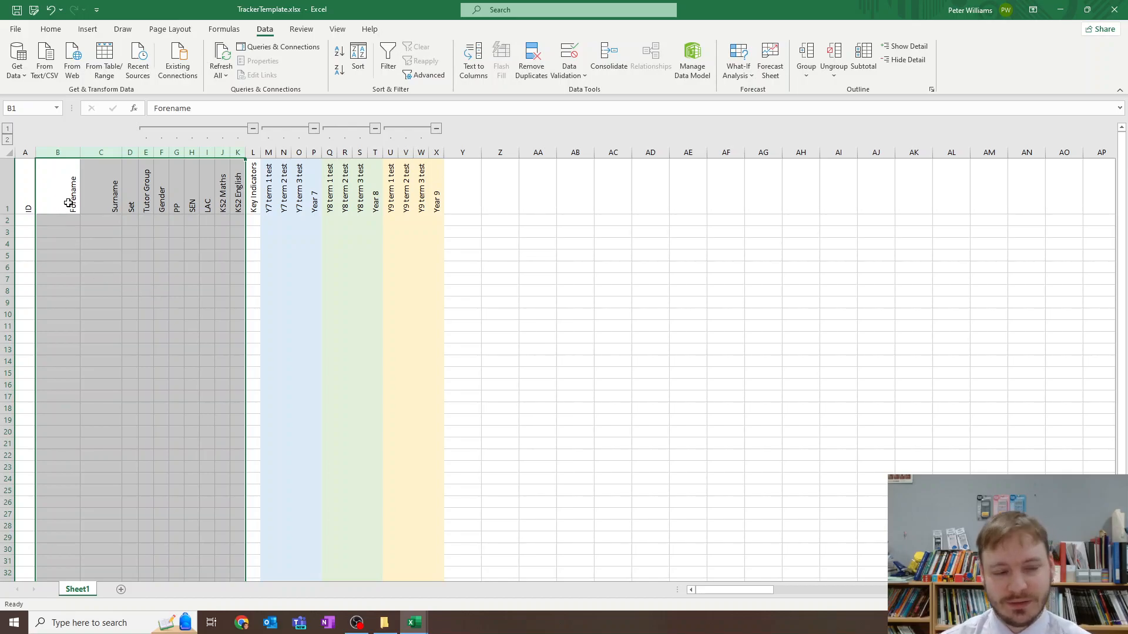
left_click(89, 203)
left_click_drag(130, 194, 130, 292)
left_click(134, 197)
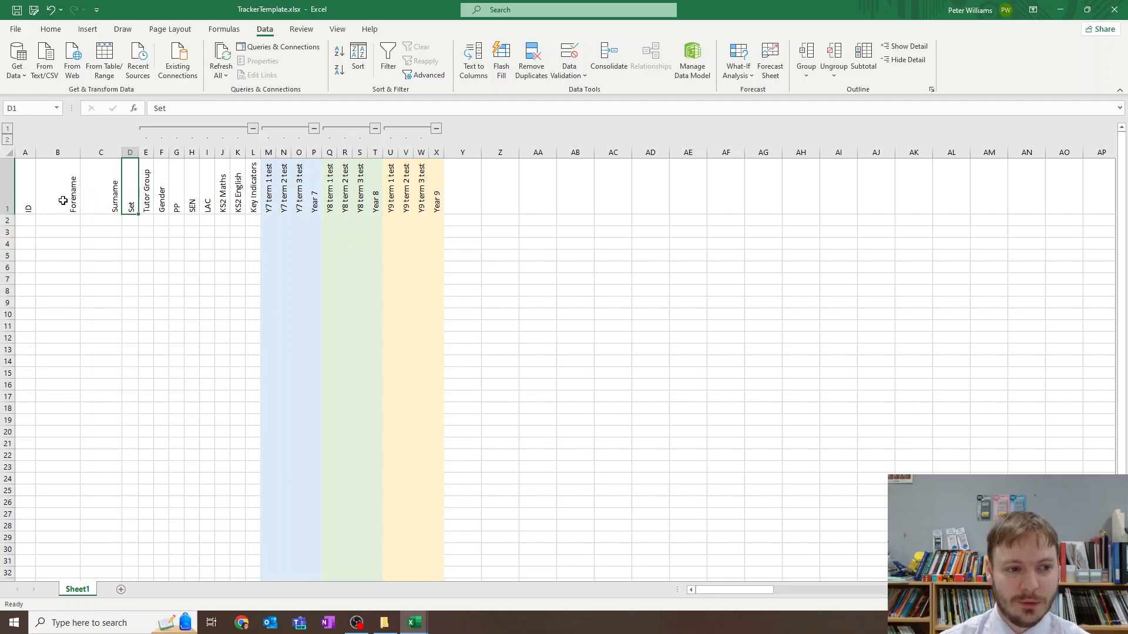
left_click(68, 203)
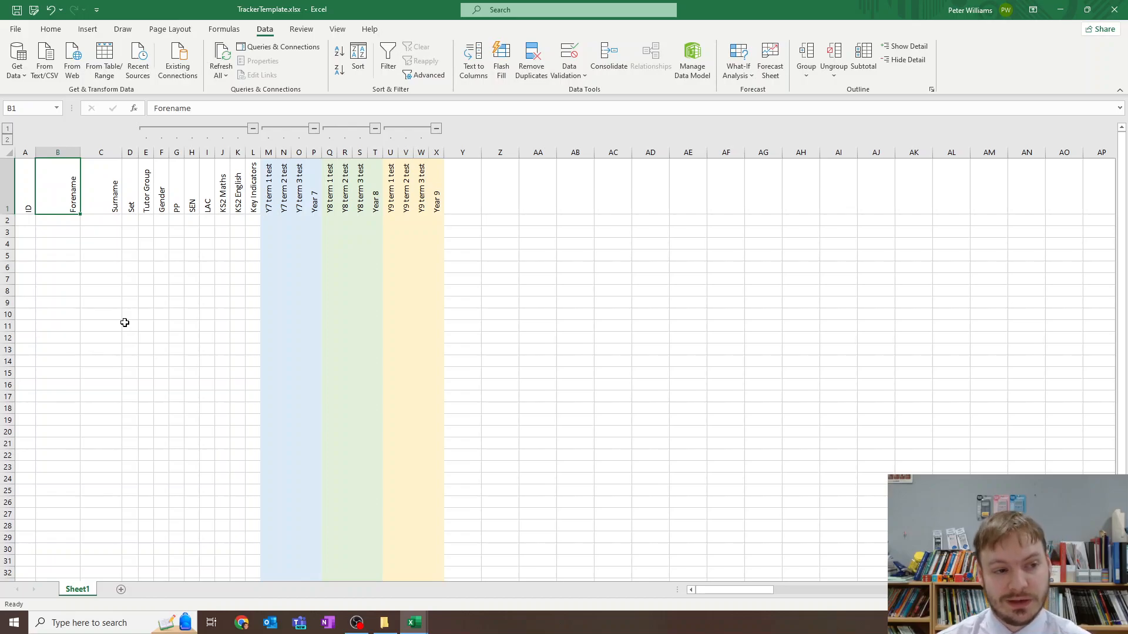
left_click(20, 205)
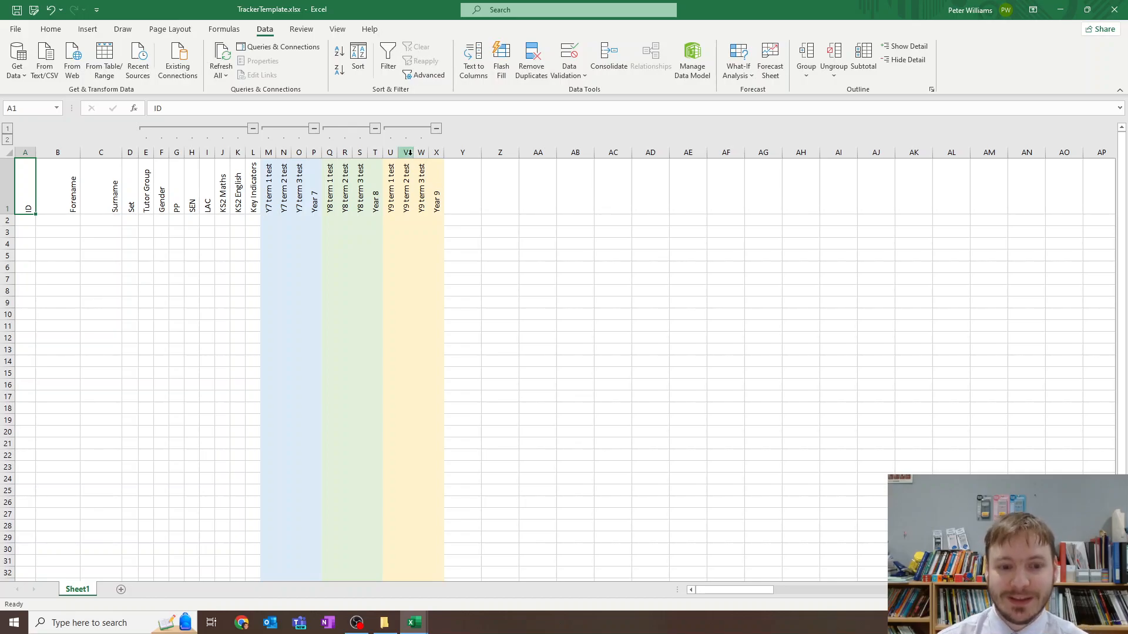
key("super+Left")
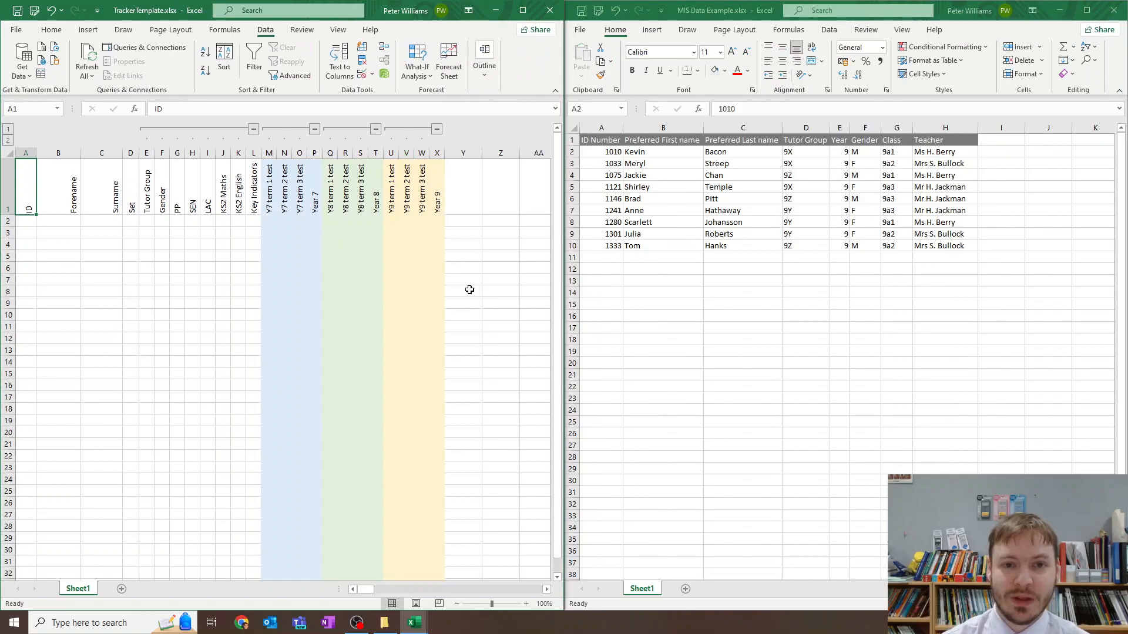
Examine the MIS Data Example sheet's ID Number column, the student detail columns beside it and the Class column
left_click(704, 301)
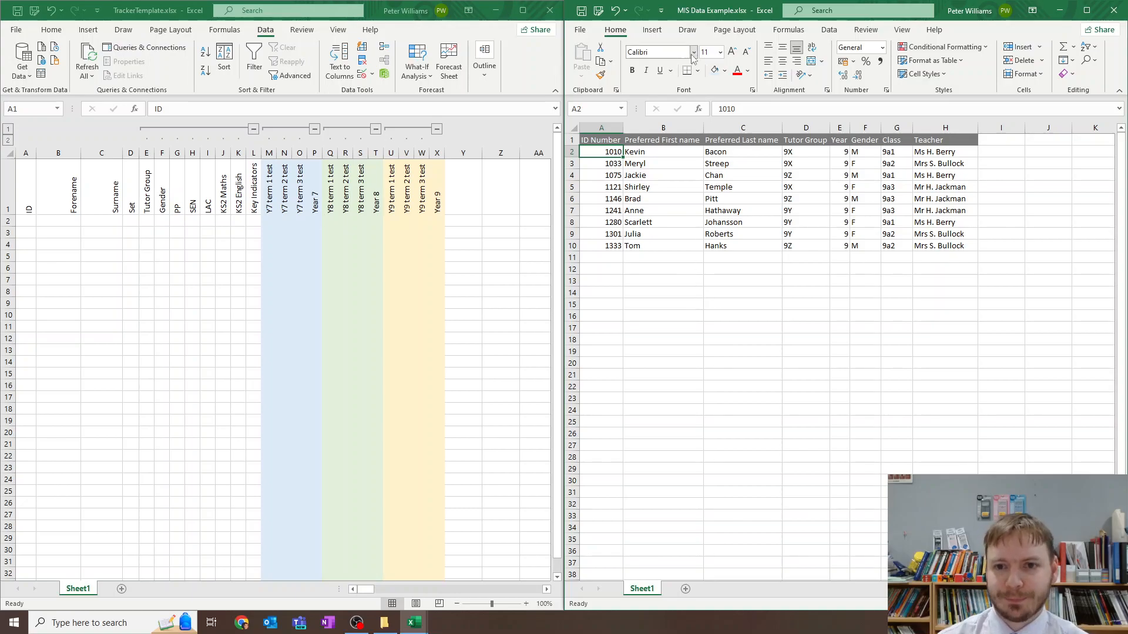
left_click(574, 127)
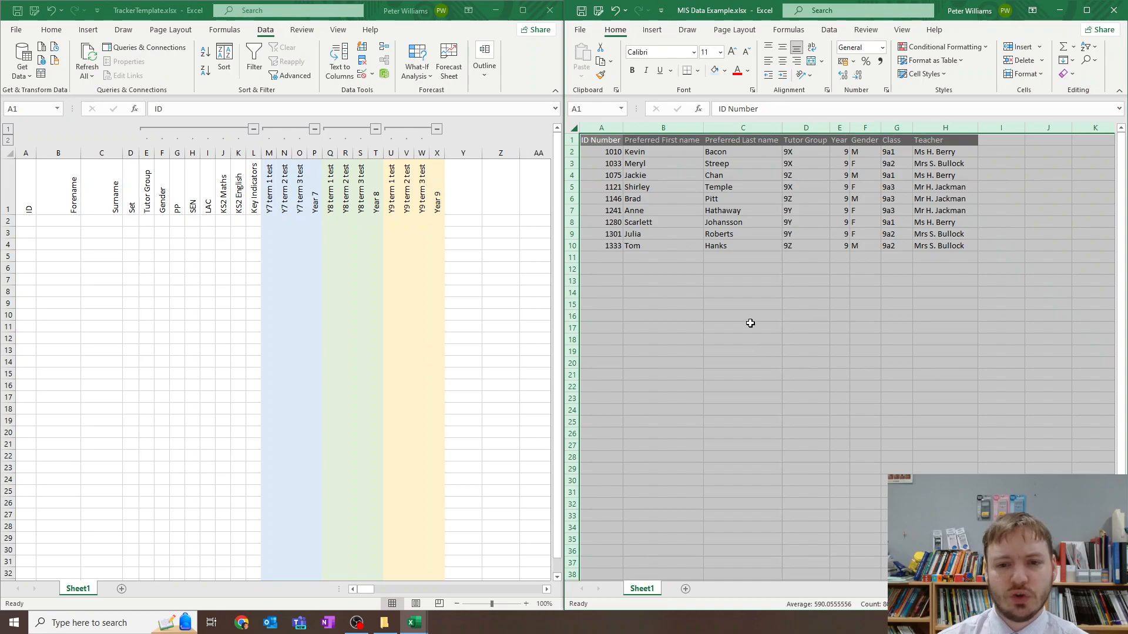
left_click(599, 139)
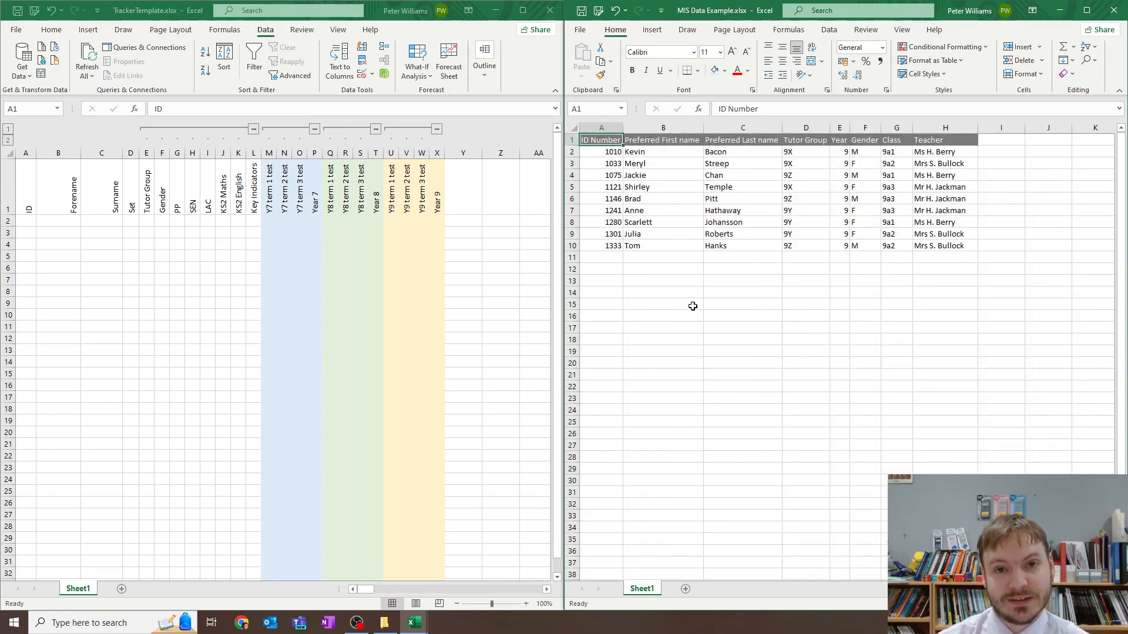
left_click(601, 127)
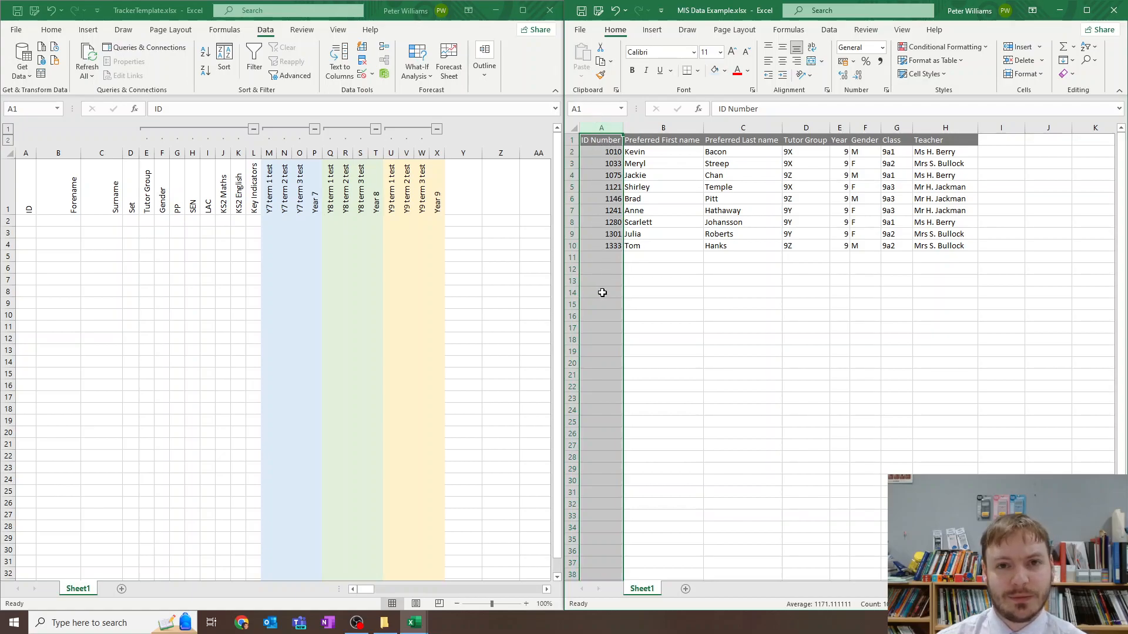
left_click_drag(663, 128, 943, 127)
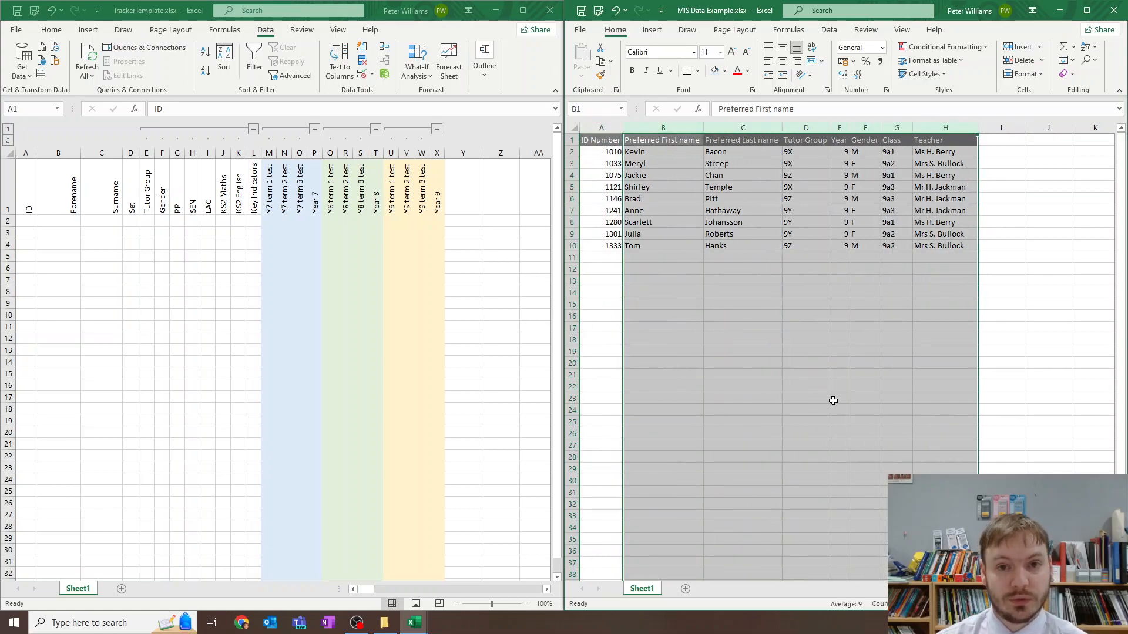
left_click(601, 141)
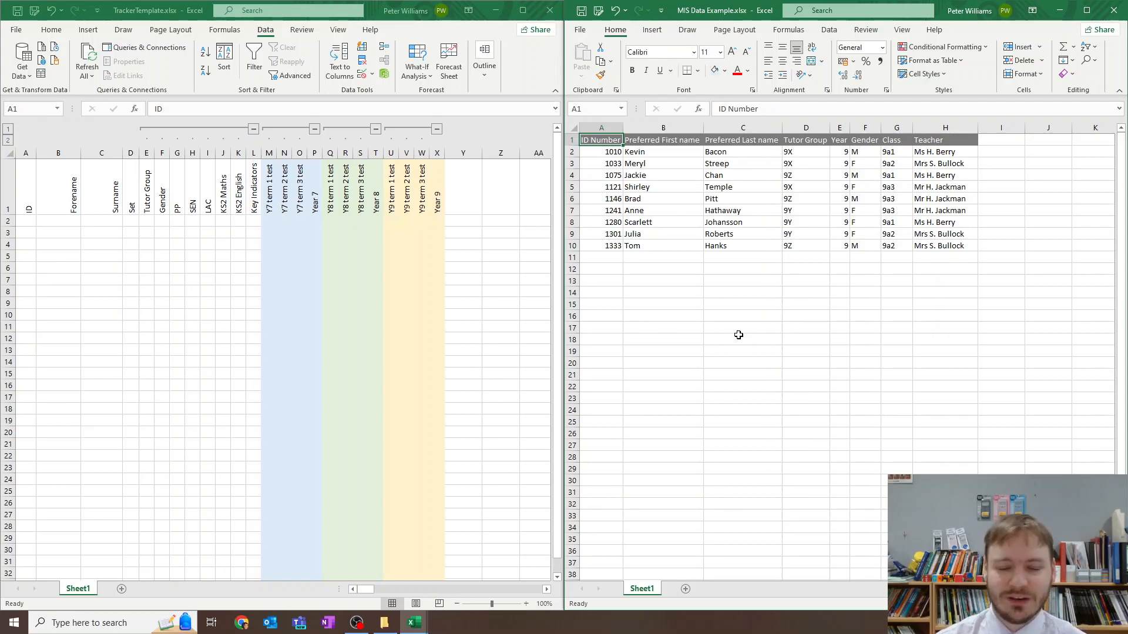
left_click(896, 127)
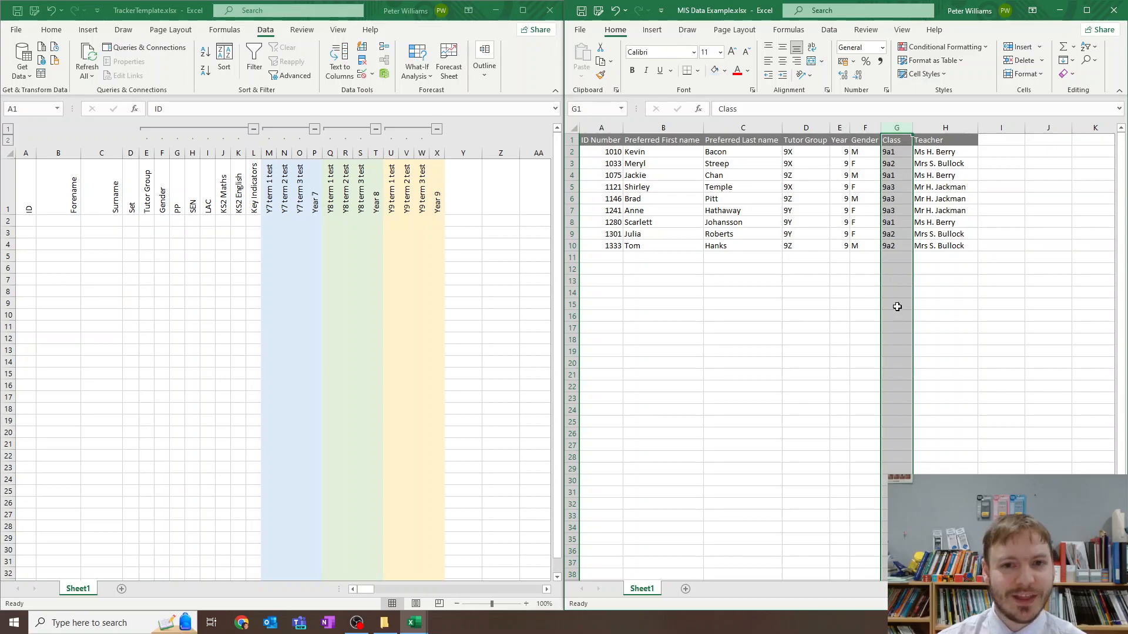
left_click(600, 136)
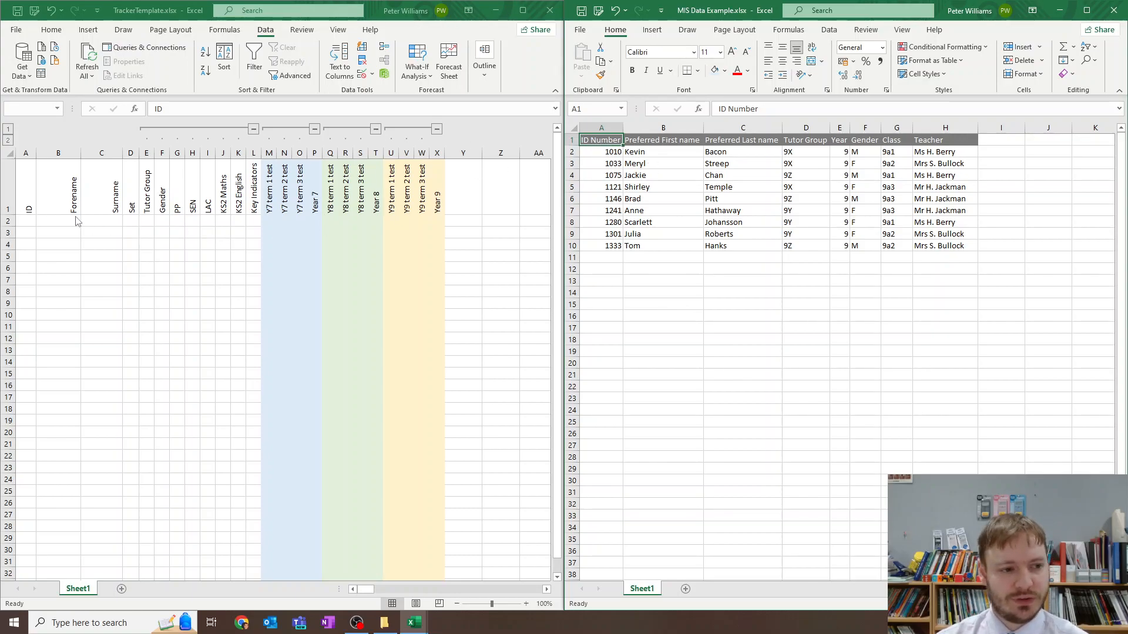
Enter the first student's ID number in cell A2 of the tracker's ID column
left_click_drag(27, 193, 29, 320)
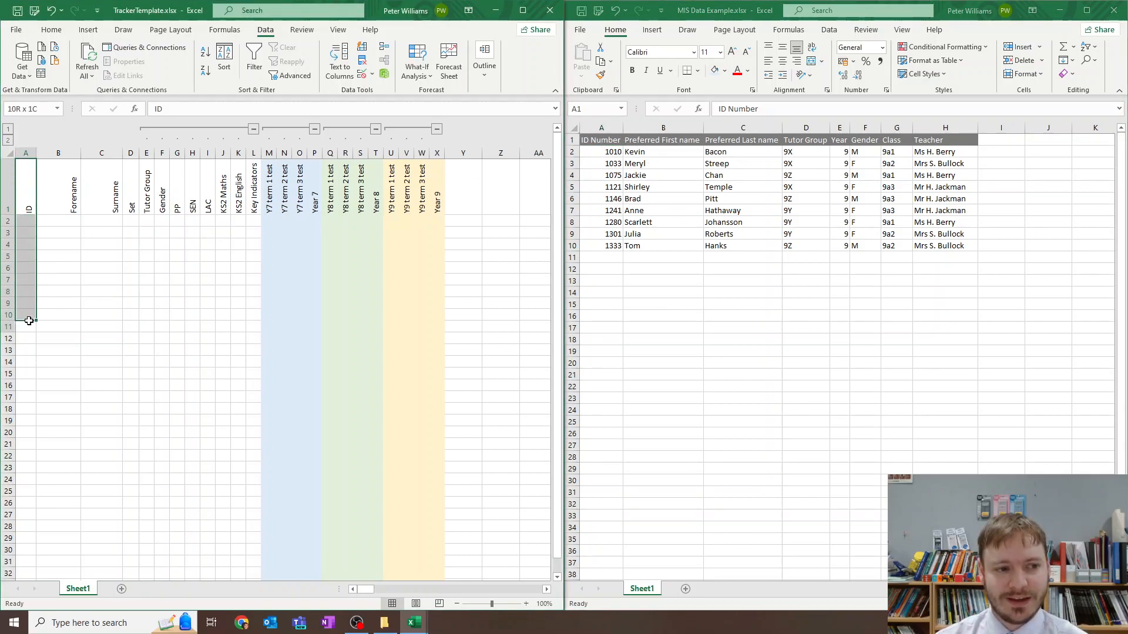
left_click(24, 221)
type("1010")
key("Return")
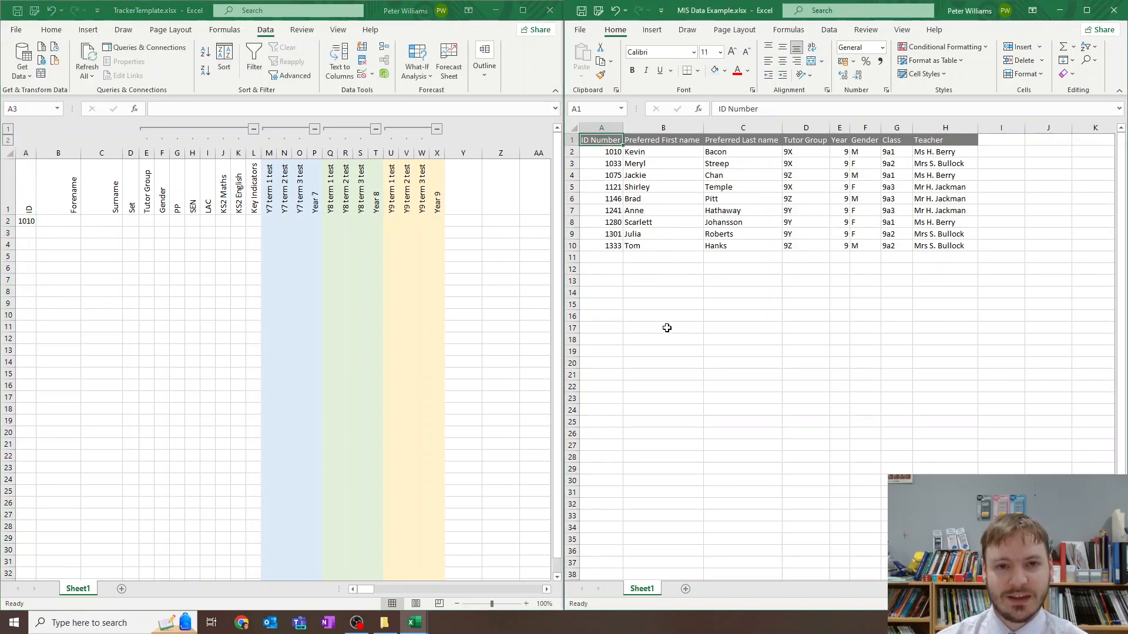
Begin a VLOOKUP formula in the tracker's Forename cell B2 with A2 as the lookup value
left_click(47, 242)
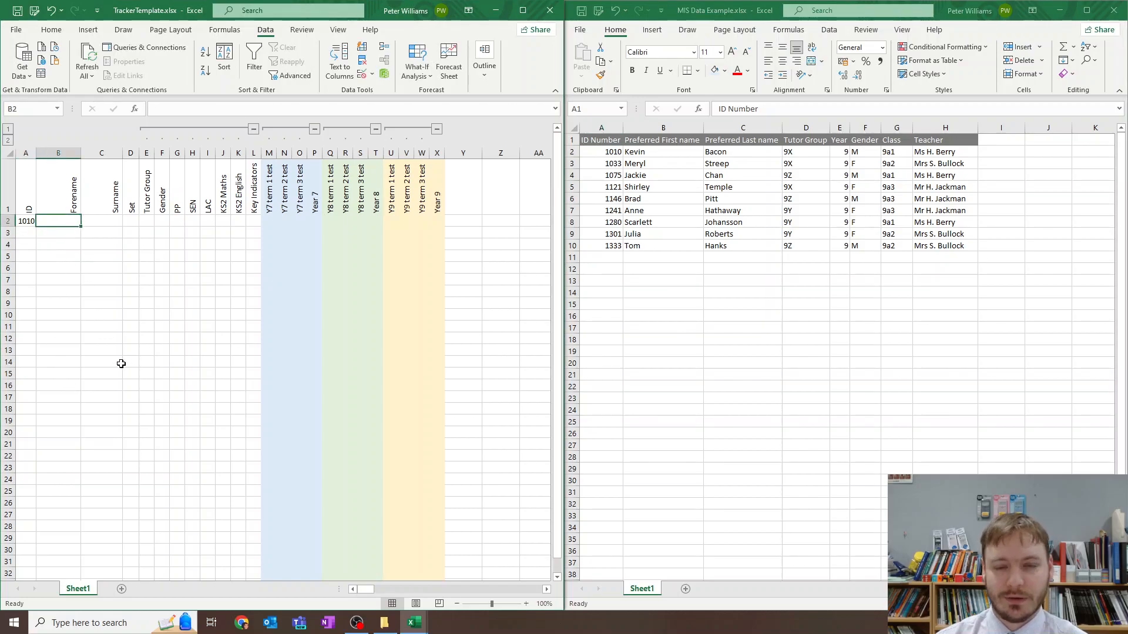
left_click(49, 220)
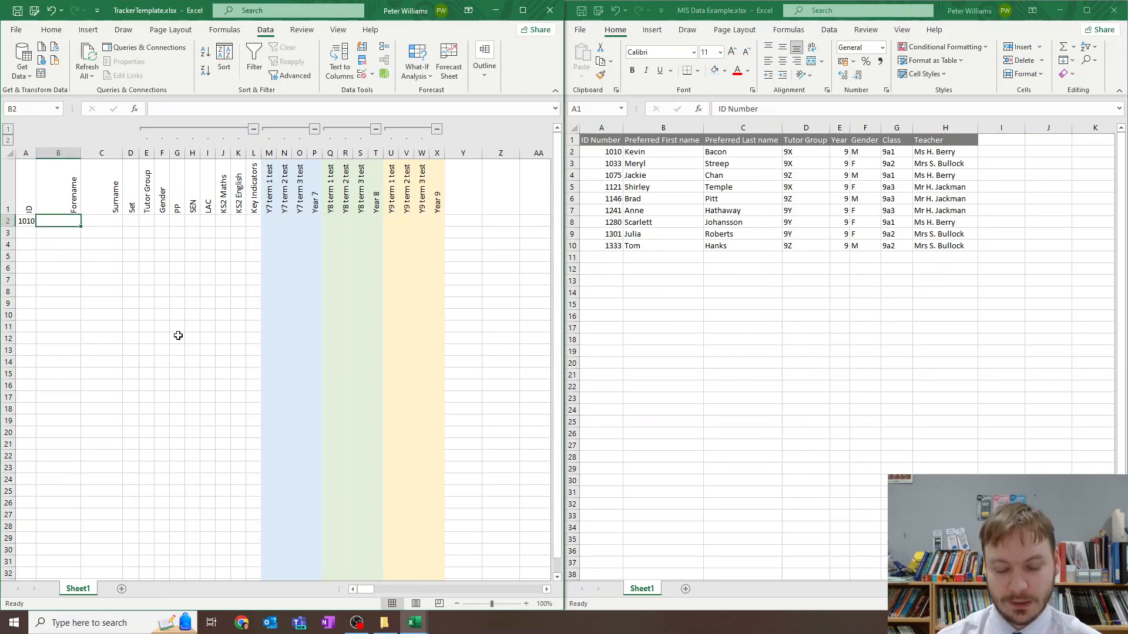
type("=V")
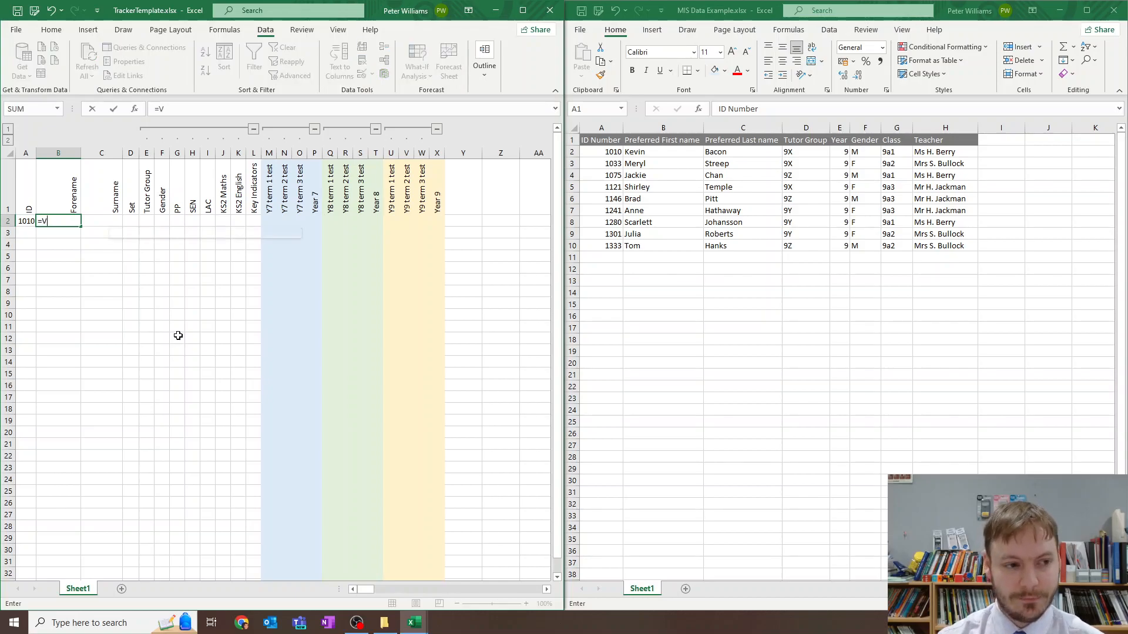
type("LOOKUP")
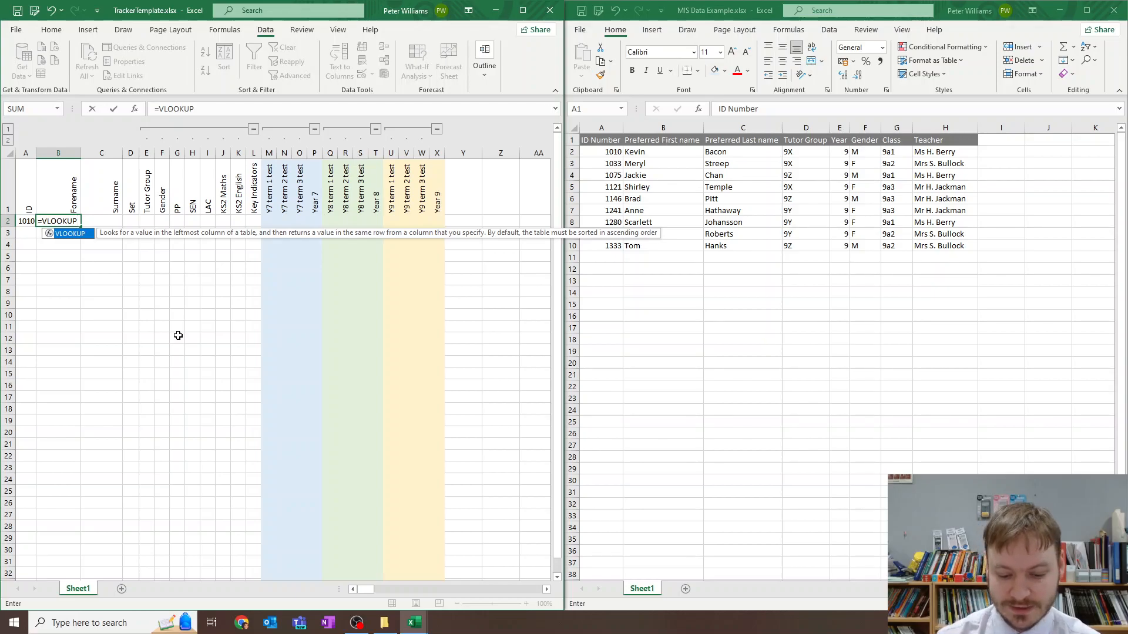
type("(")
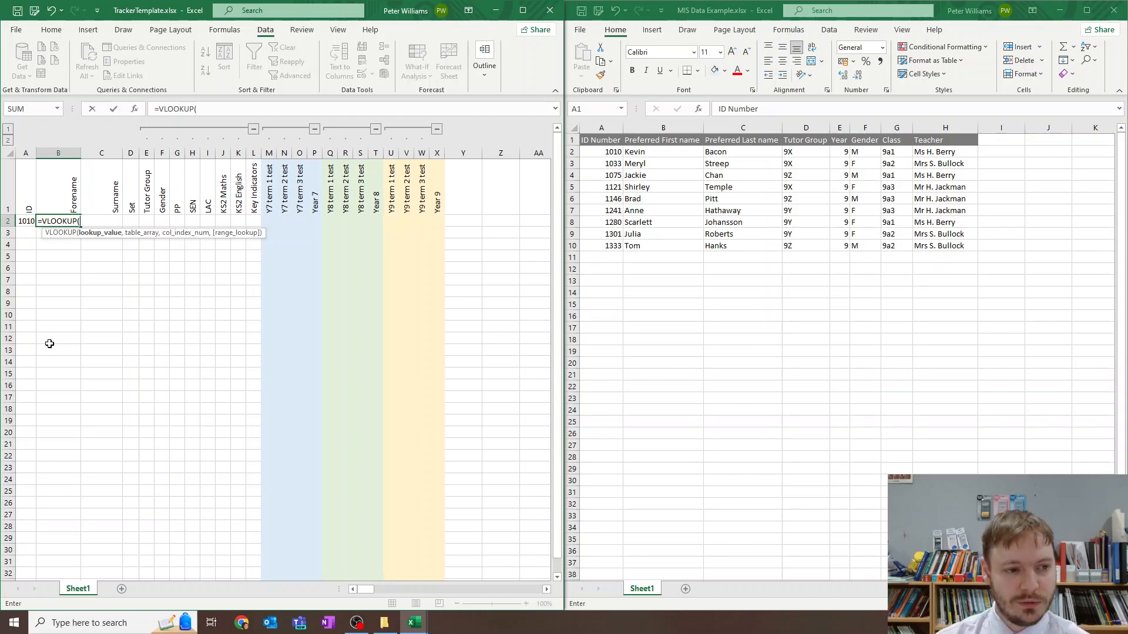
left_click(27, 220)
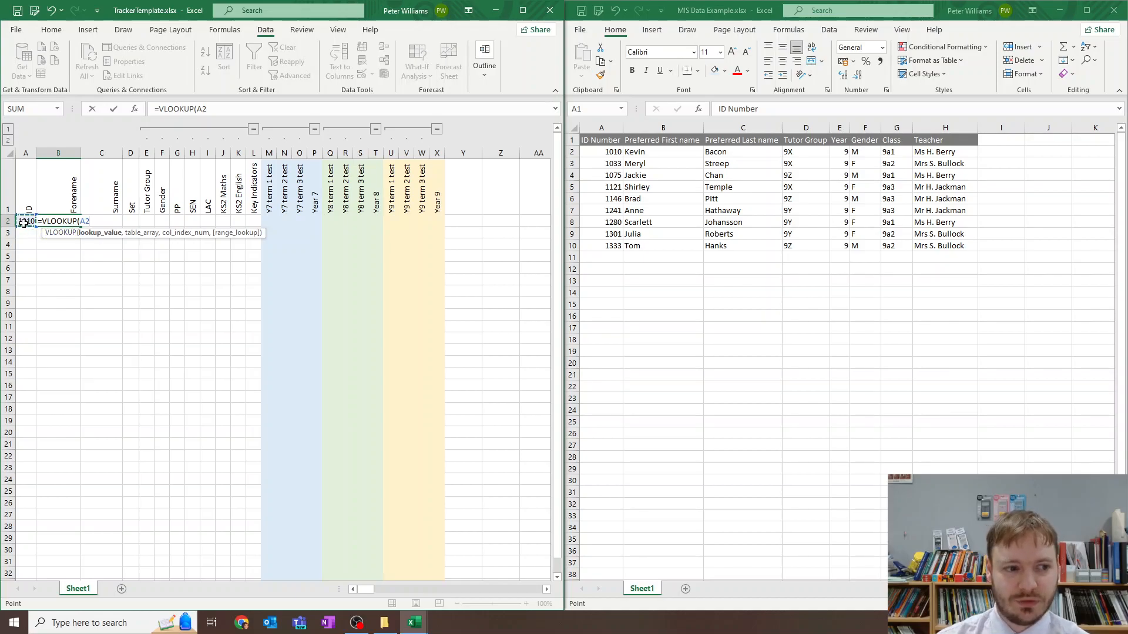
type(",")
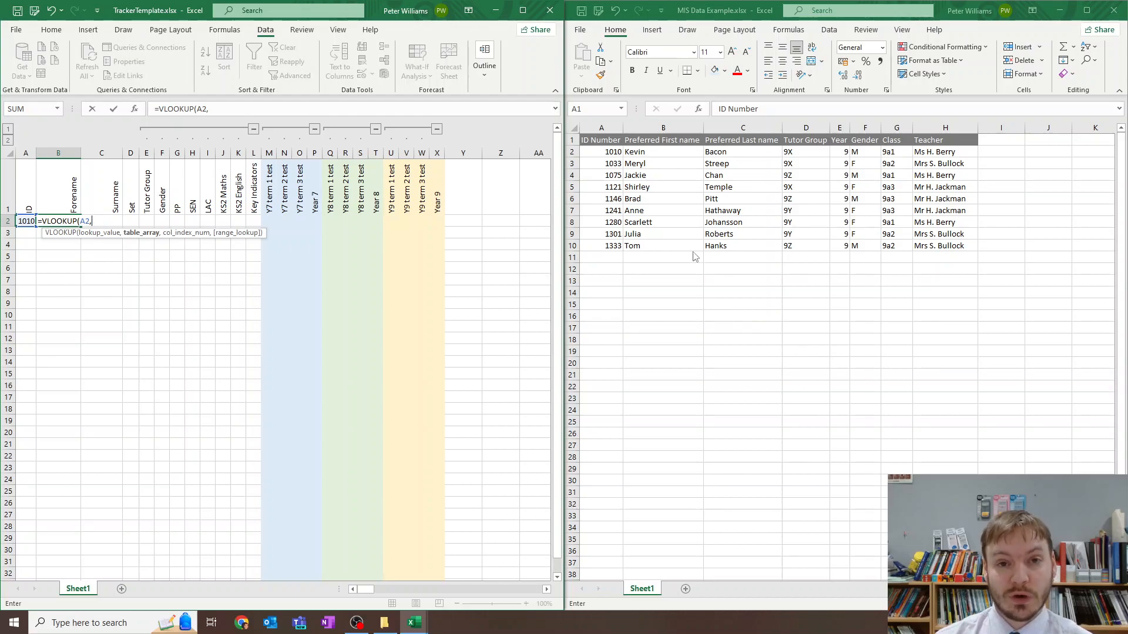
Complete the VLOOKUP with columns A:H of Sheet1 in MIS Data Example.xlsx, column index 2 and FALSE, and check the returned forename against the source
left_click(601, 128)
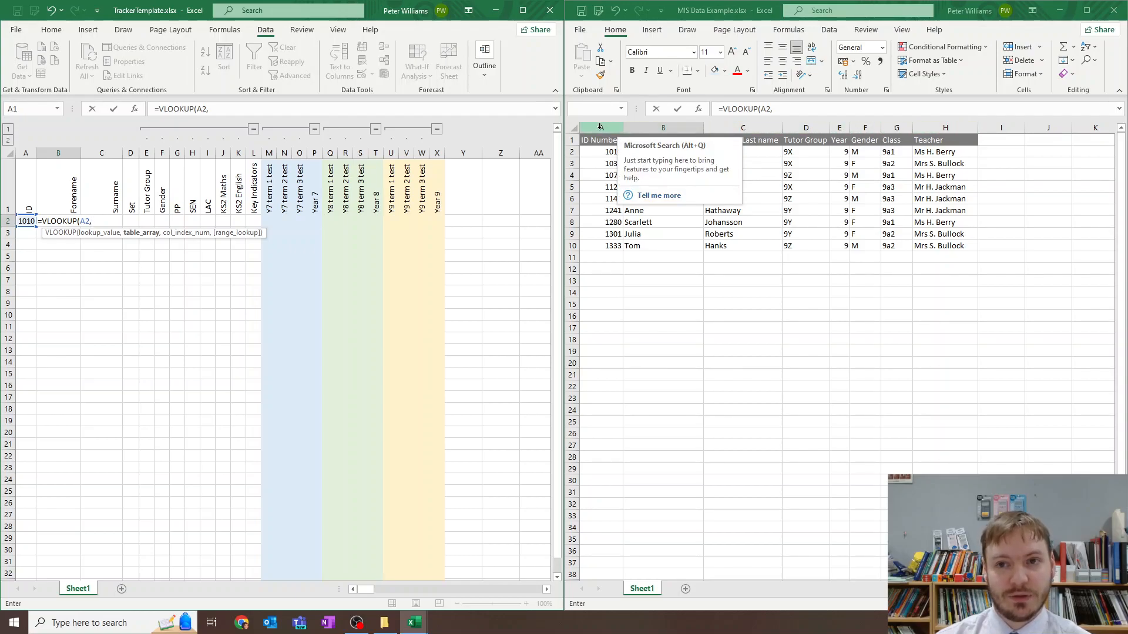
left_click_drag(599, 127, 945, 127)
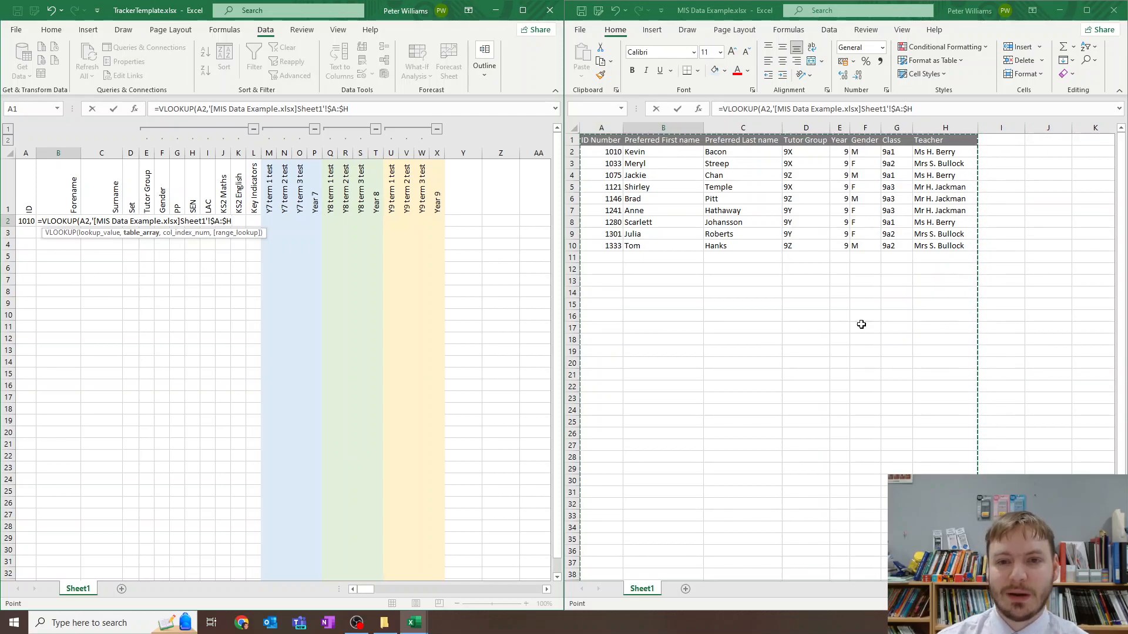
type(",2")
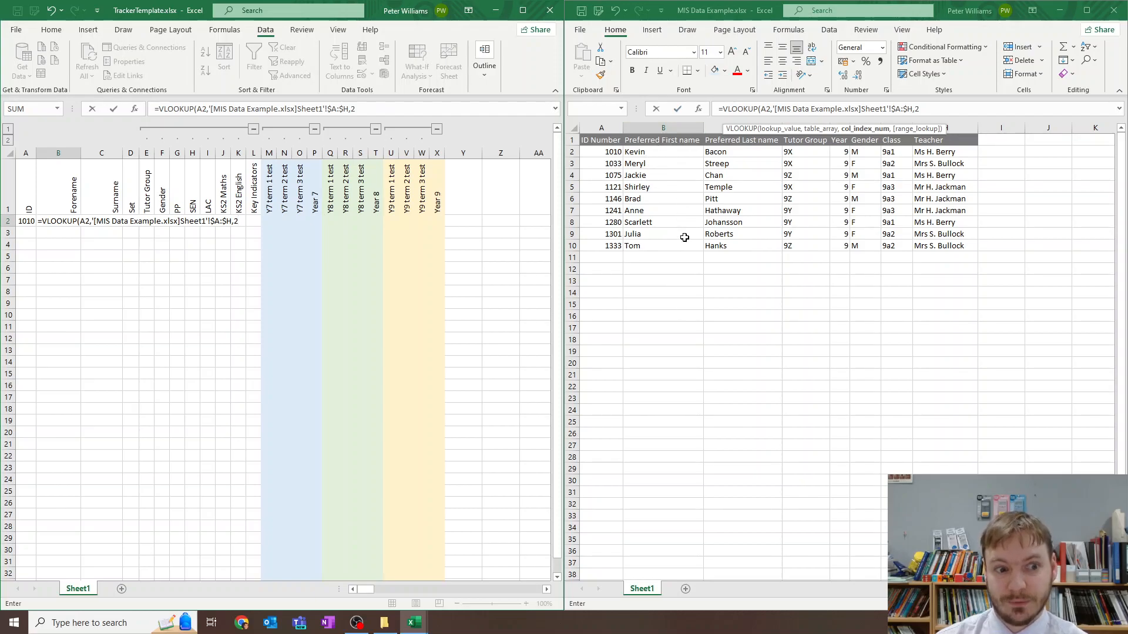
type(",")
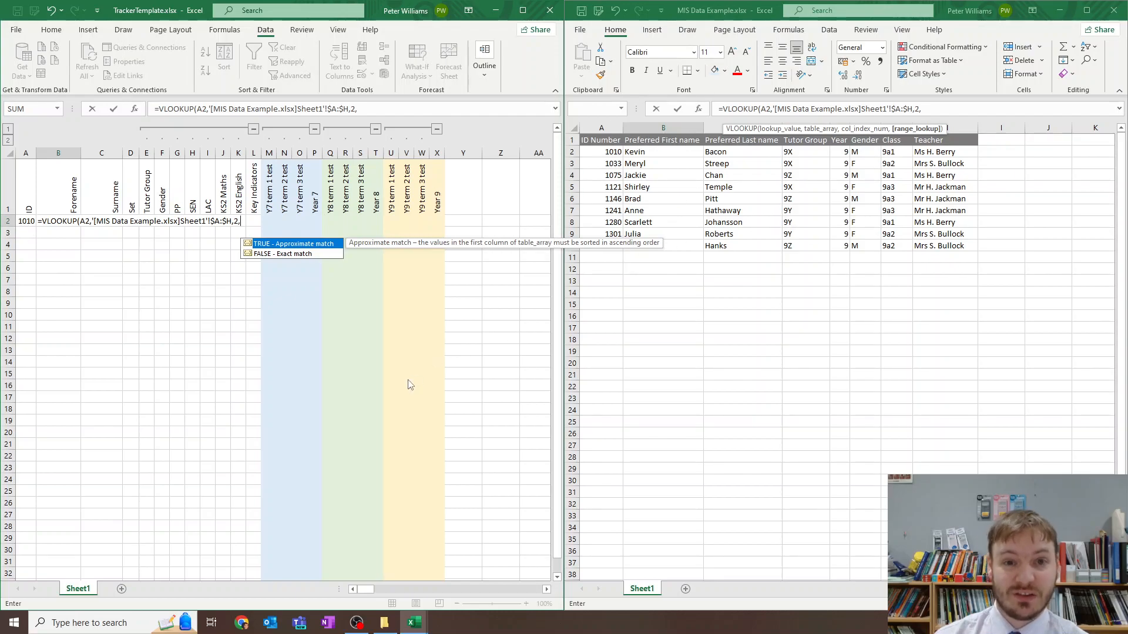
type("ALSE)")
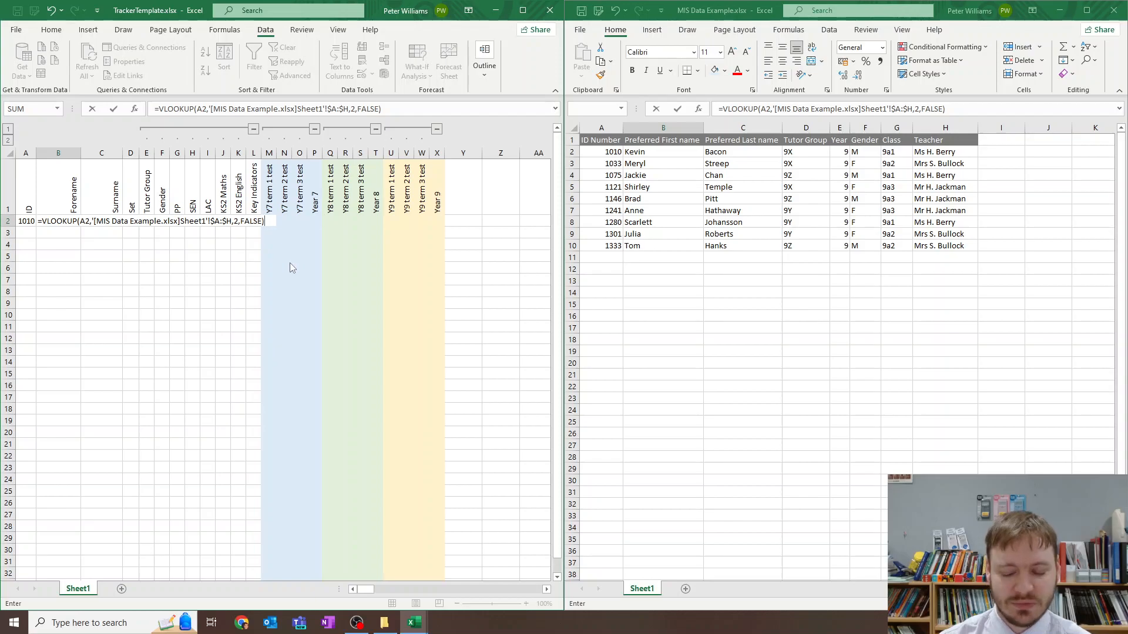
key("Return")
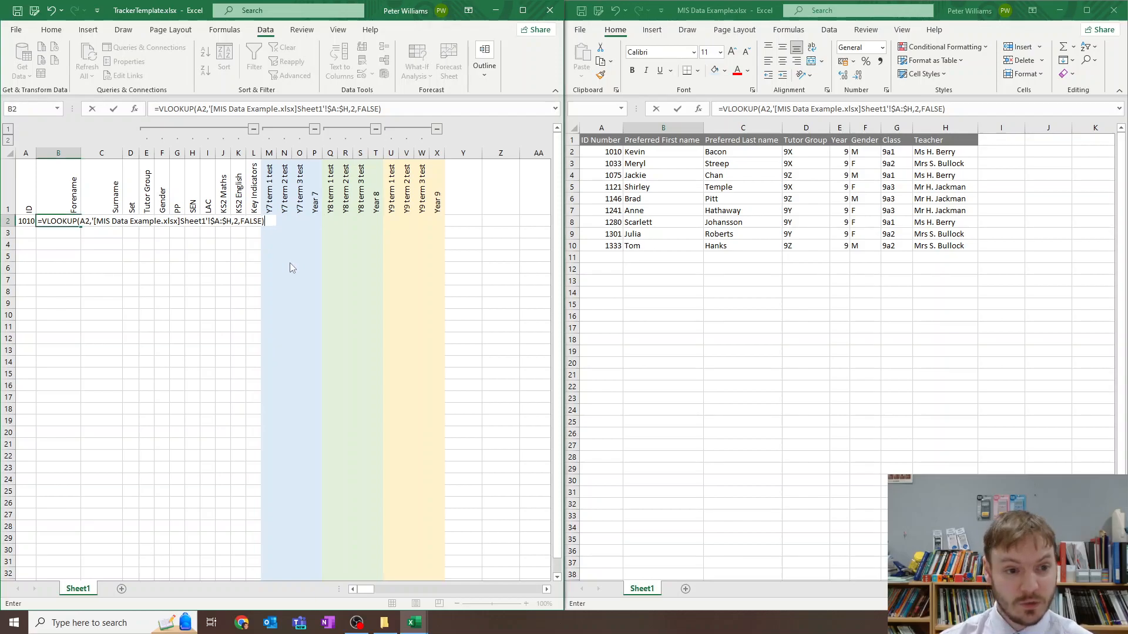
left_click(56, 220)
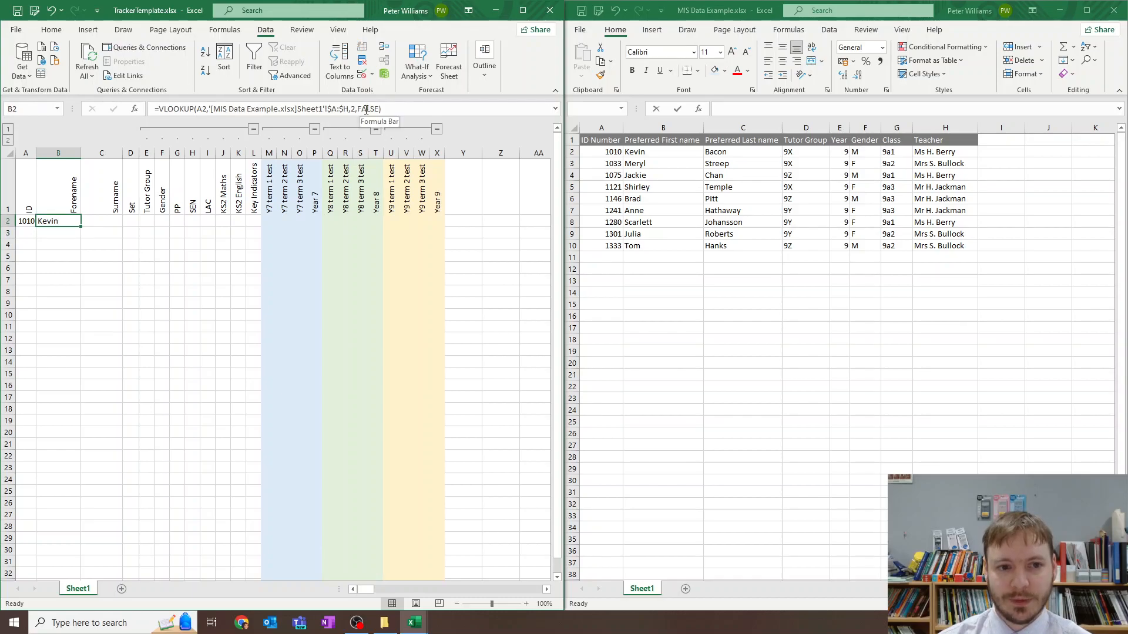
left_click(670, 150)
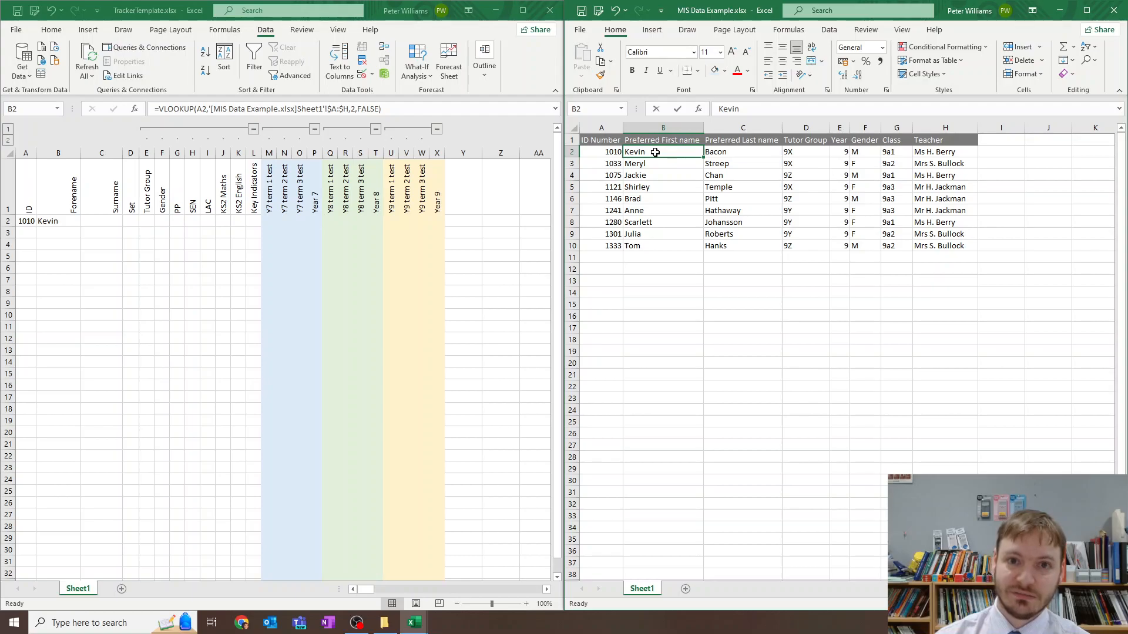
Copy the VLOOKUP formula text from the tracker's Forename cell B2 and paste it into Surname cell C2
left_click(61, 223)
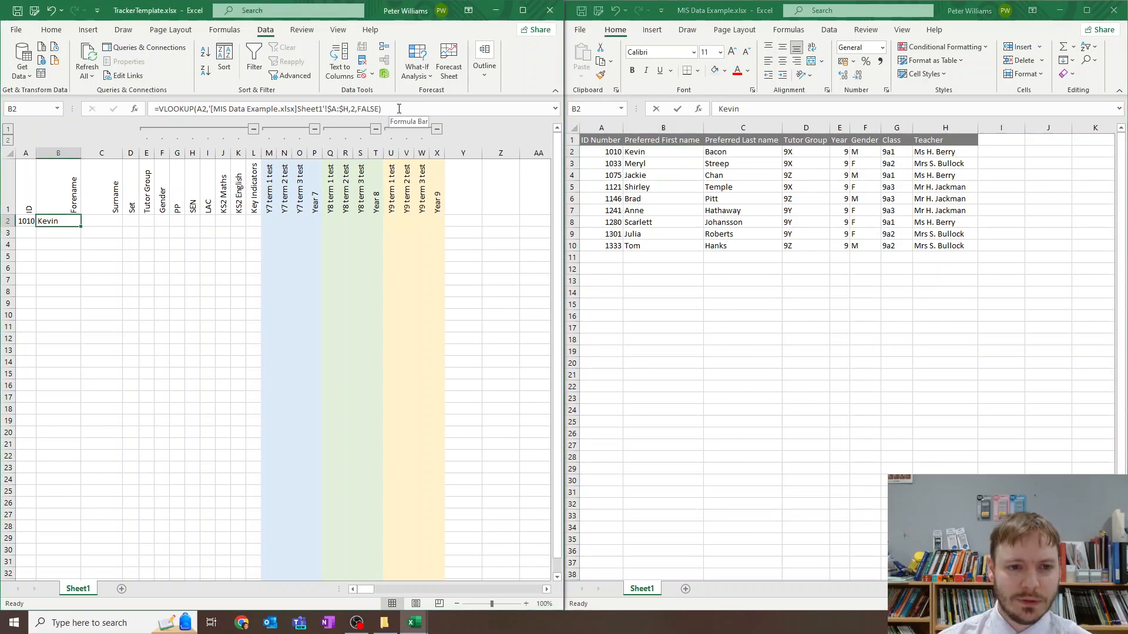
left_click_drag(399, 109, 152, 109)
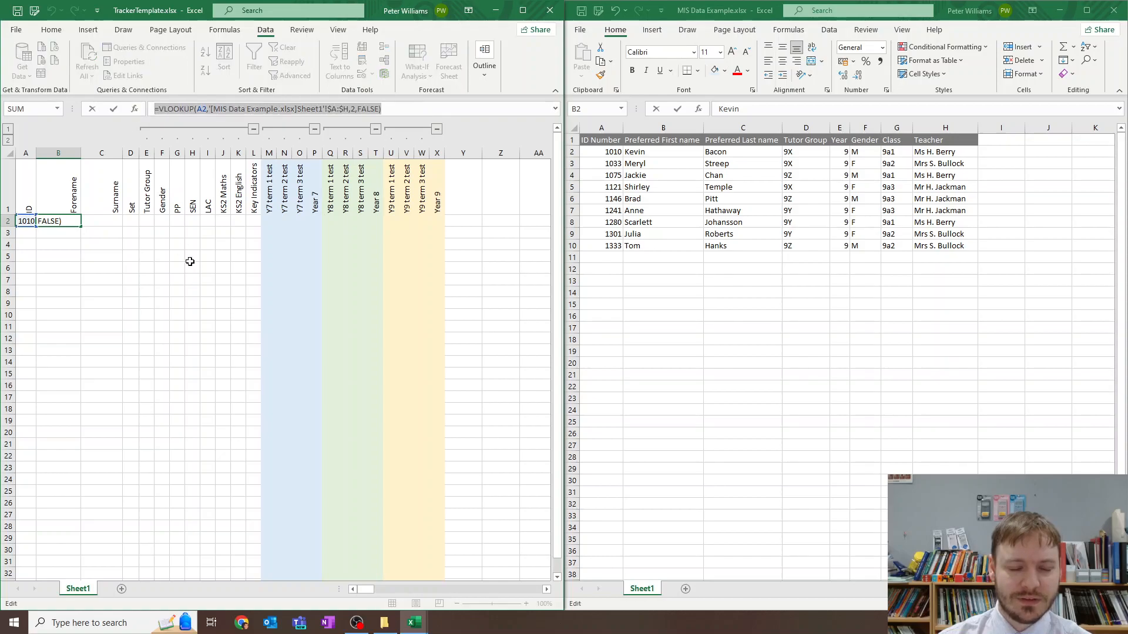
right_click(254, 103)
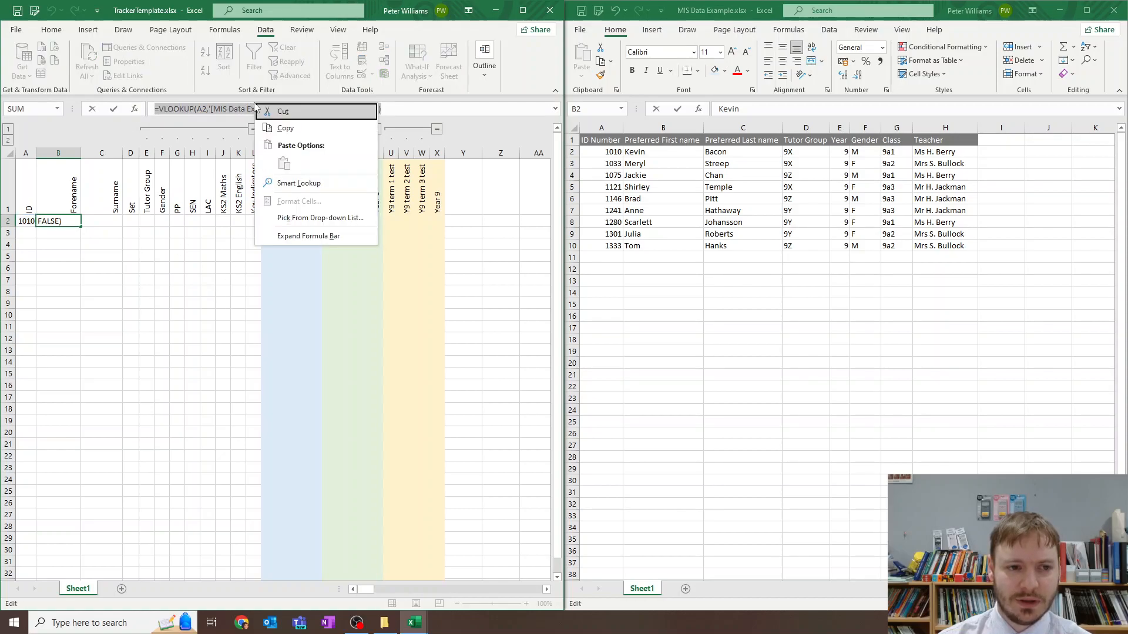
left_click(288, 128)
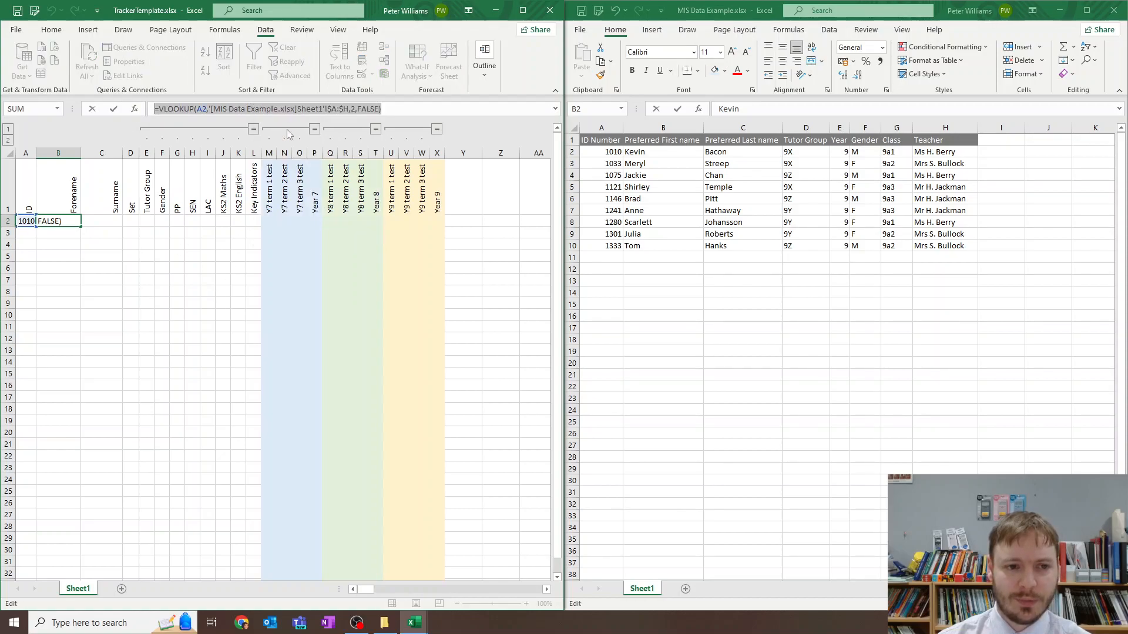
left_click(114, 223)
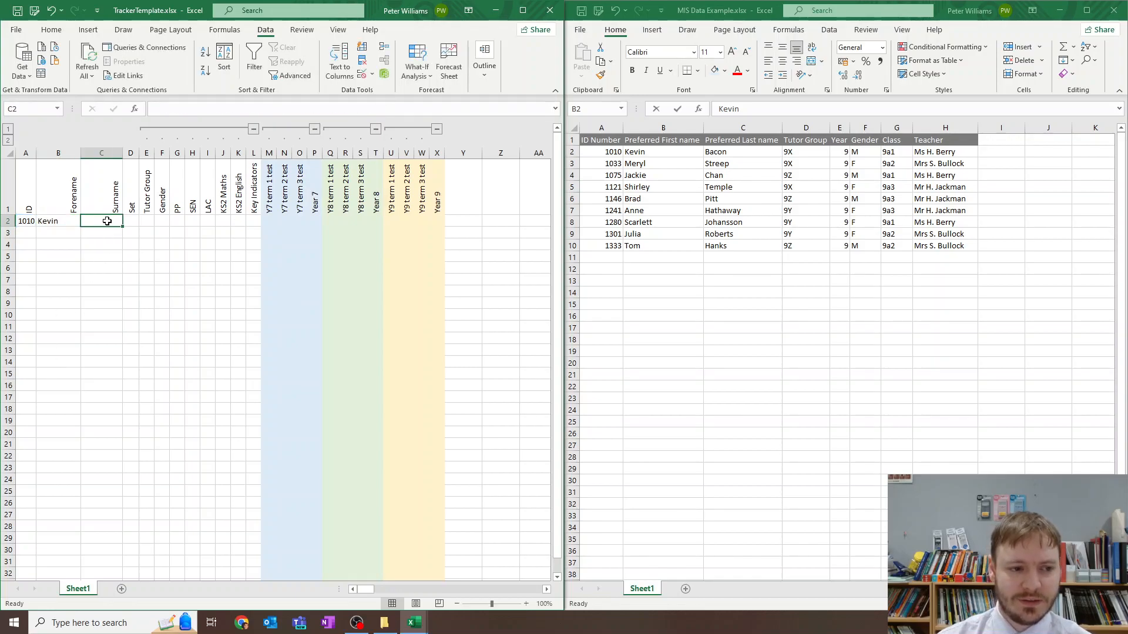
right_click(107, 220)
left_click(138, 281)
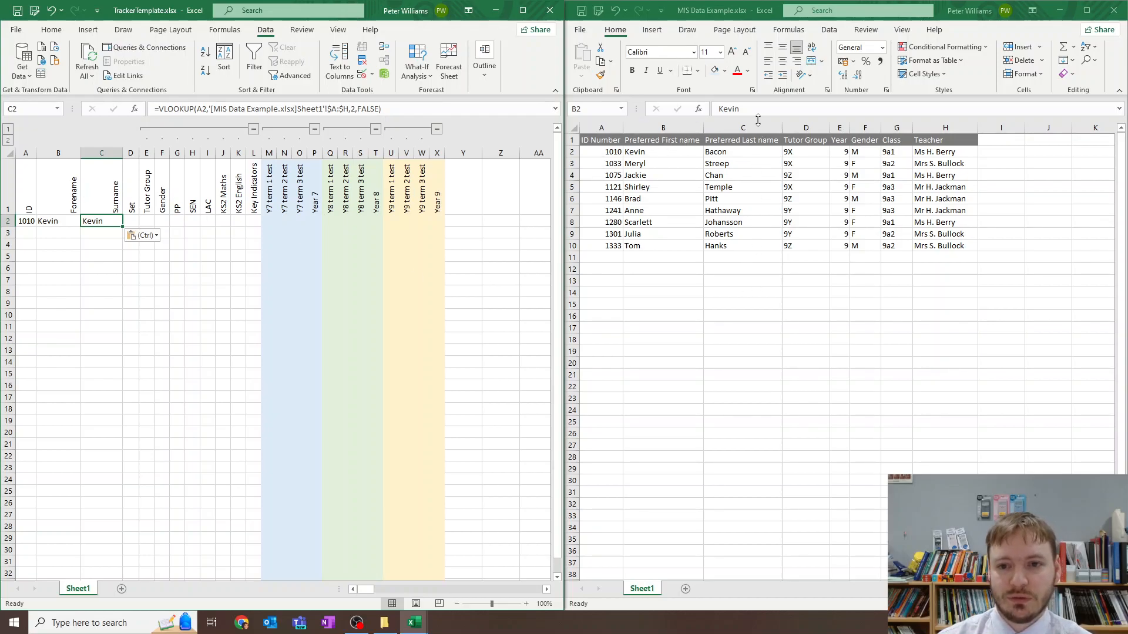
Set the column index of the VLOOKUP in Surname cell C2 to 3
left_click_drag(155, 109, 461, 110)
key("super+c")
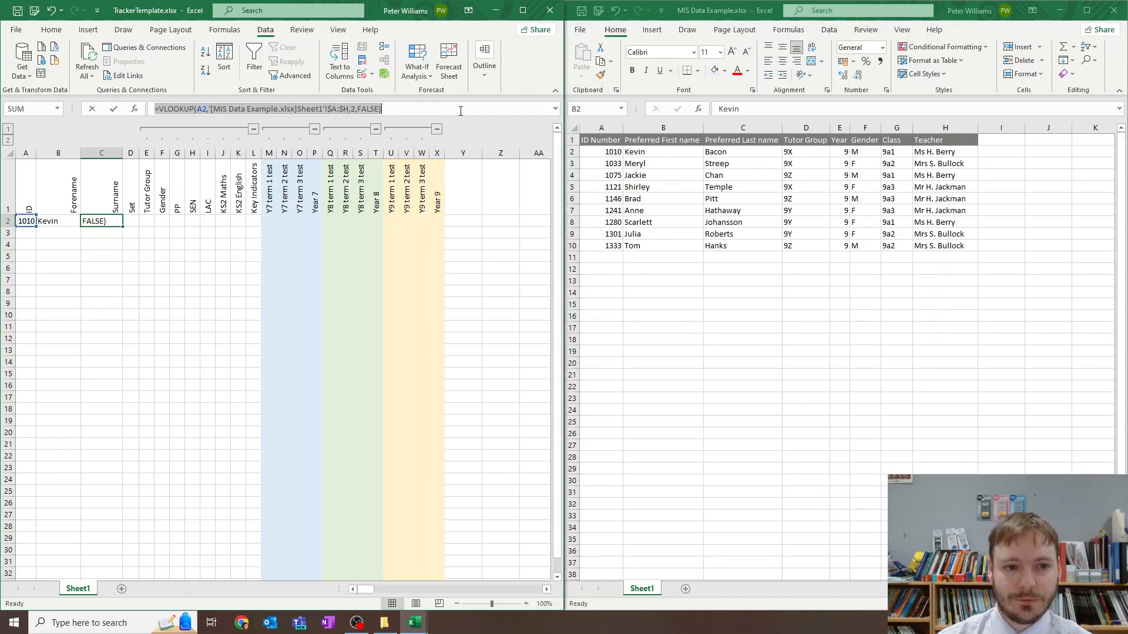
left_click(349, 116)
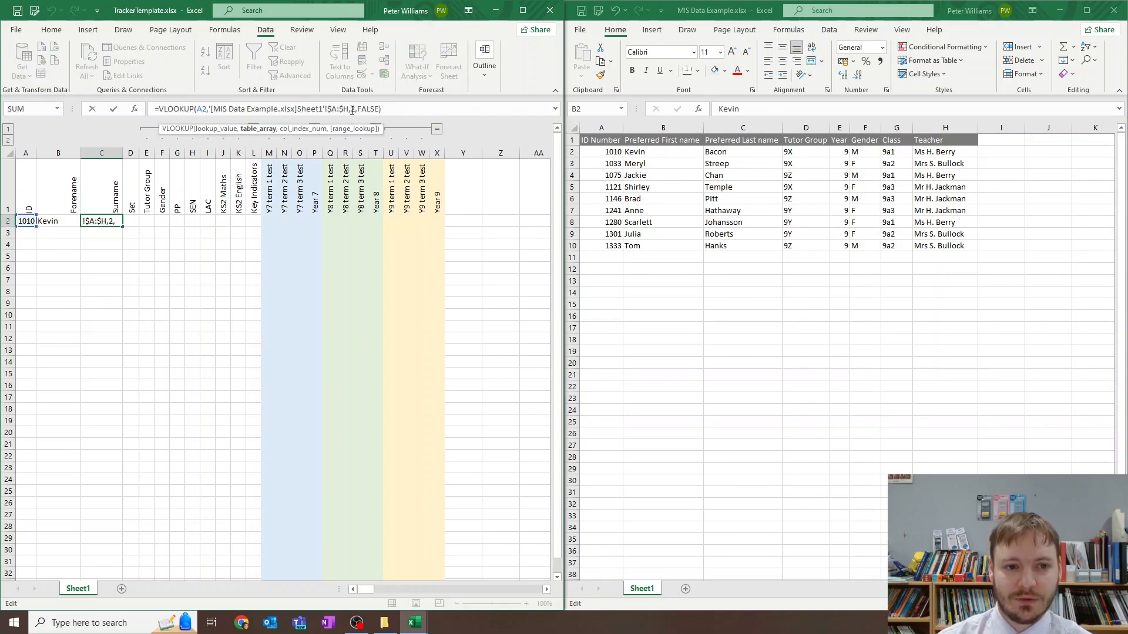
left_click(354, 109)
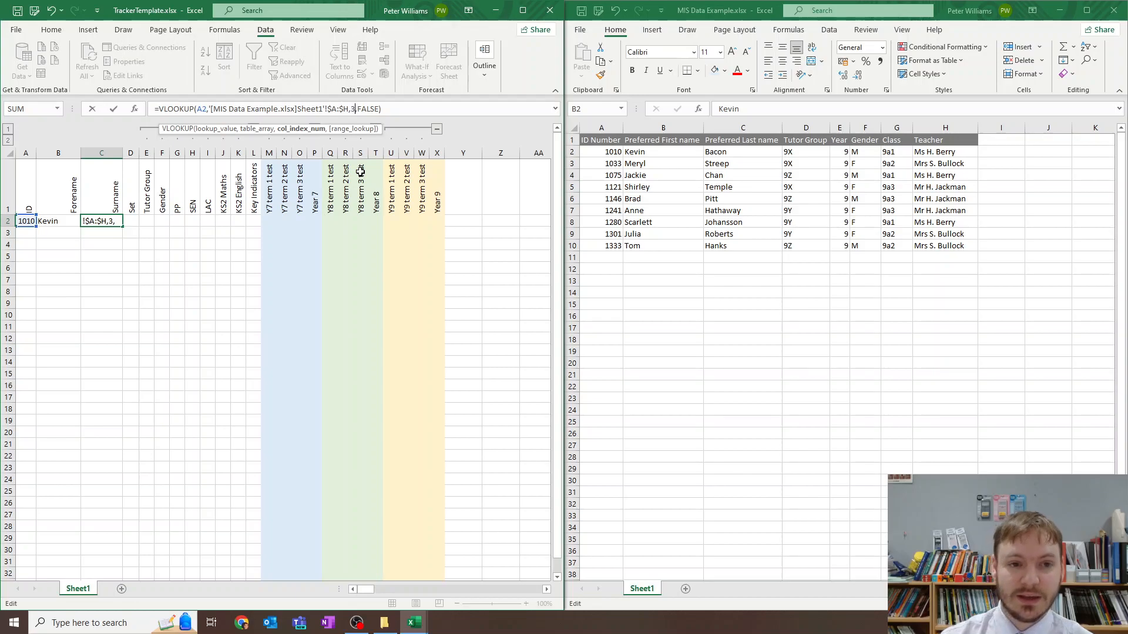
key("Return")
left_click(115, 219)
Paste the copied VLOOKUP into Set cell D2 and set its column index to 7
left_click(134, 222)
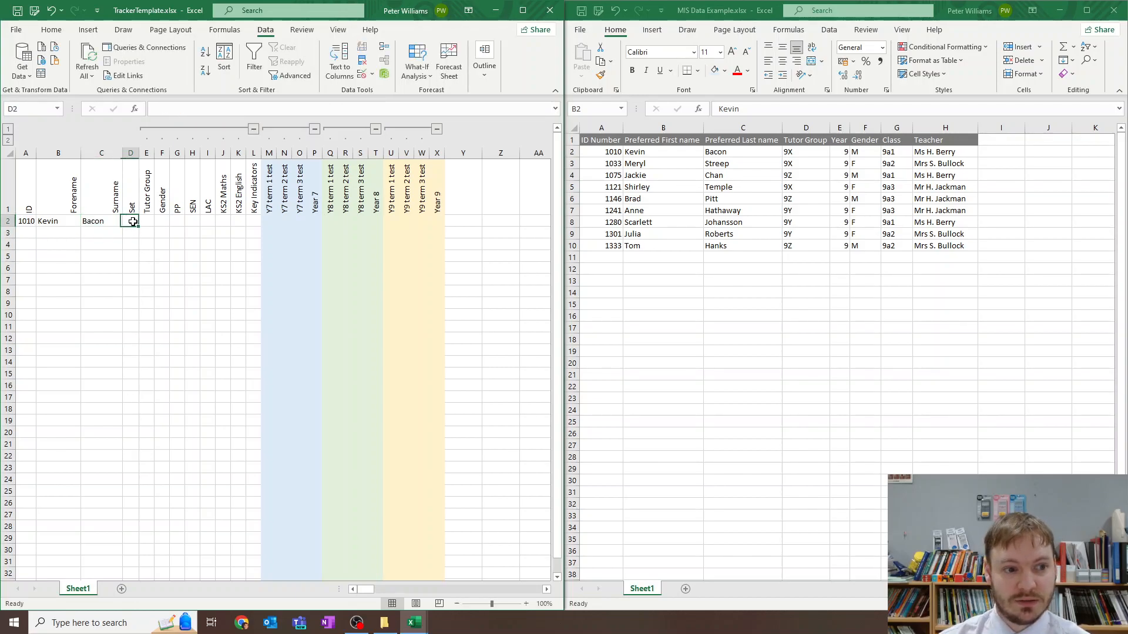
right_click(134, 222)
left_click(162, 283)
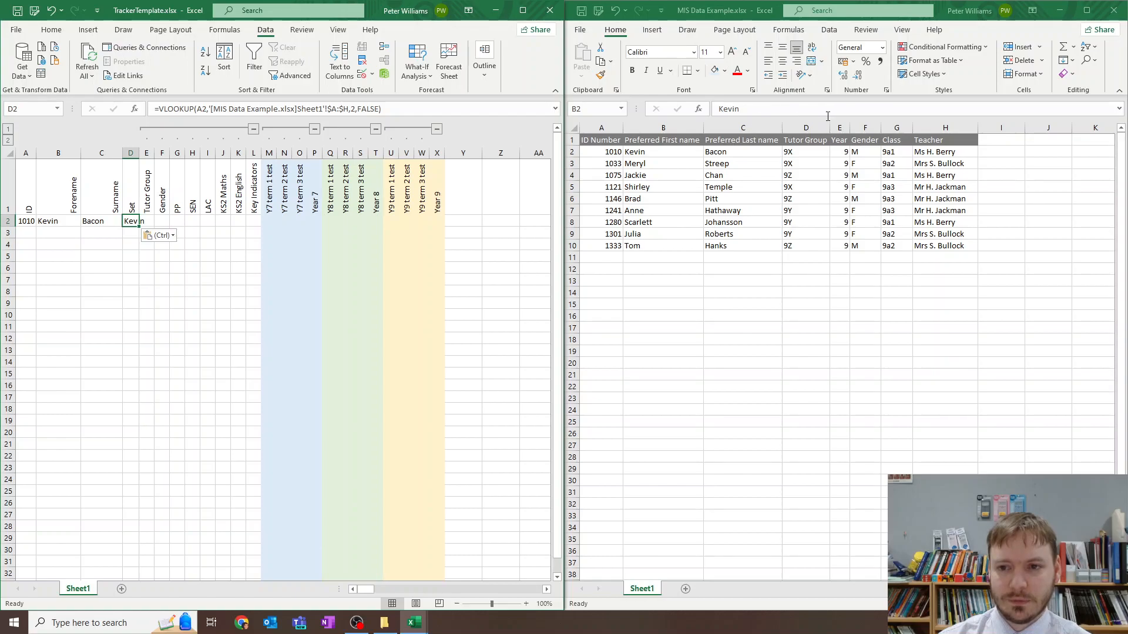
left_click(354, 108)
key("BackSpace")
type("7")
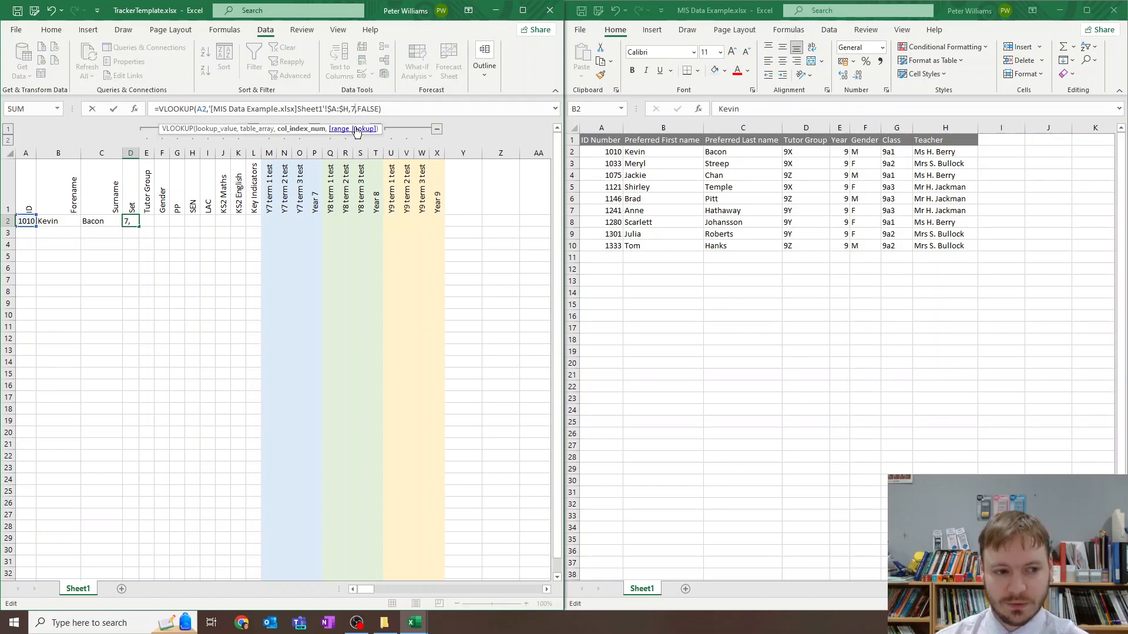
key("Return")
Paste the copied VLOOKUP into Tutor Group cell E2 and set its column index to the source's Tutor Group column
right_click(150, 222)
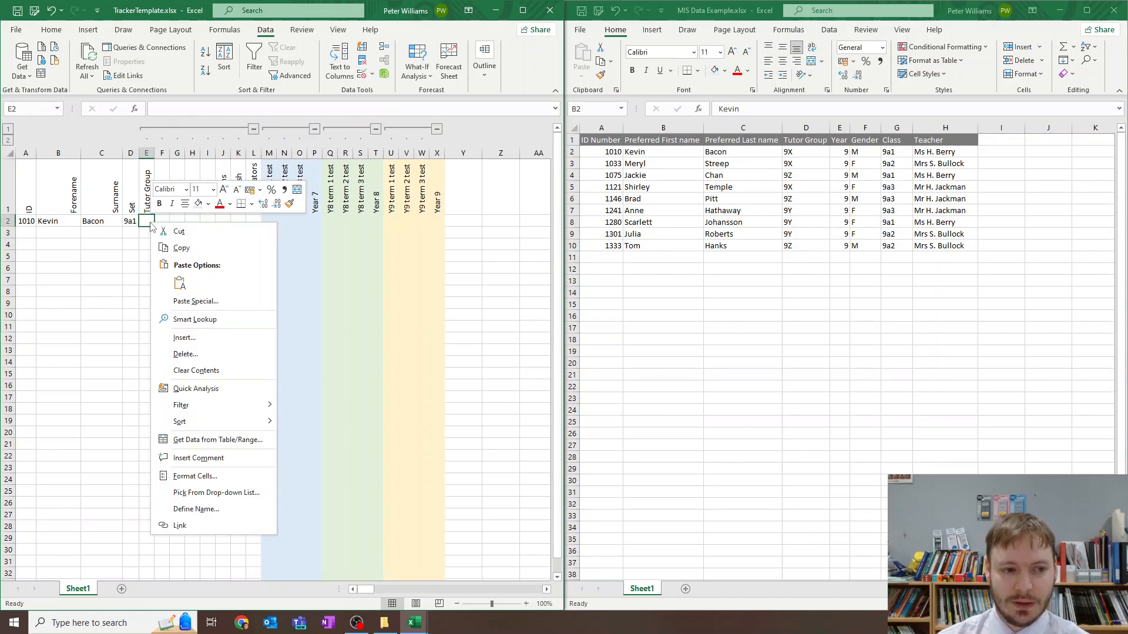
left_click(176, 282)
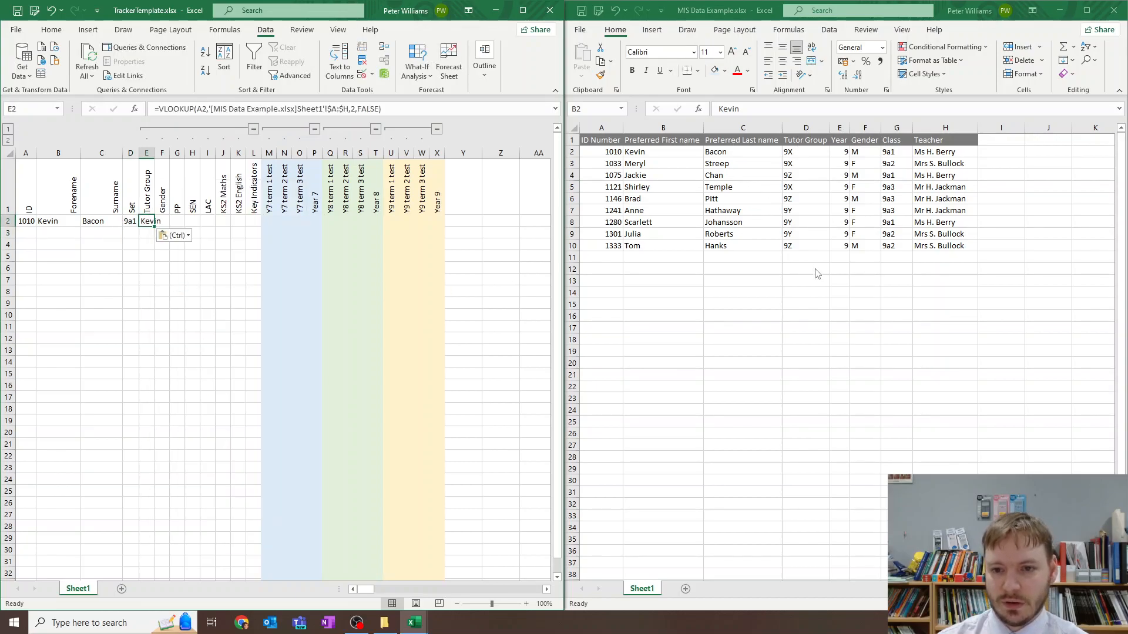
double_click(354, 109)
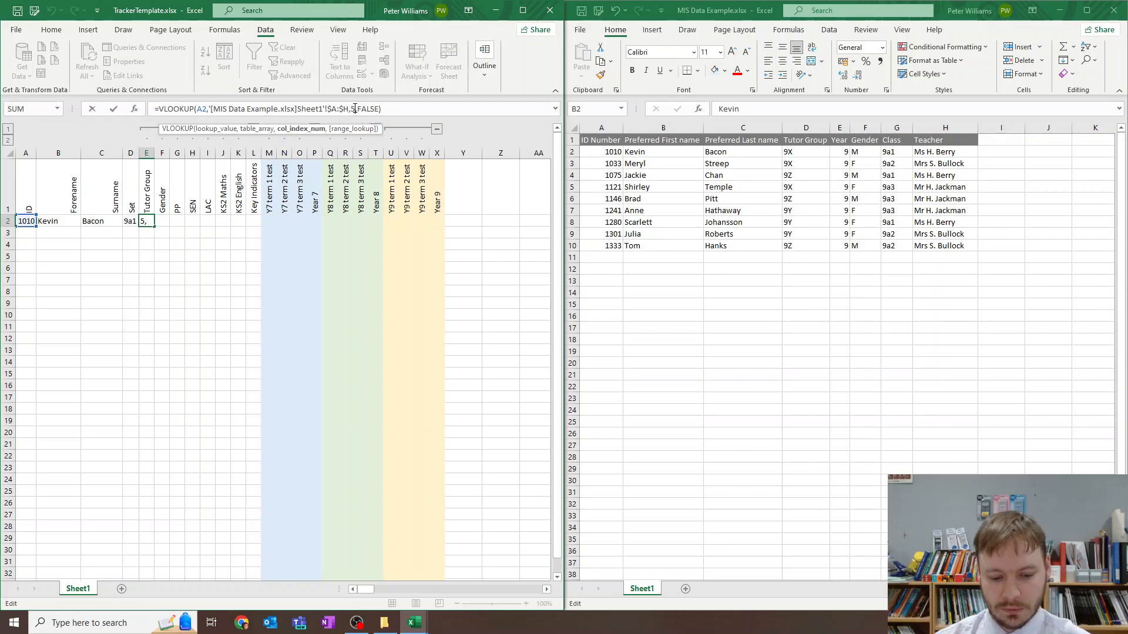
key("Tab")
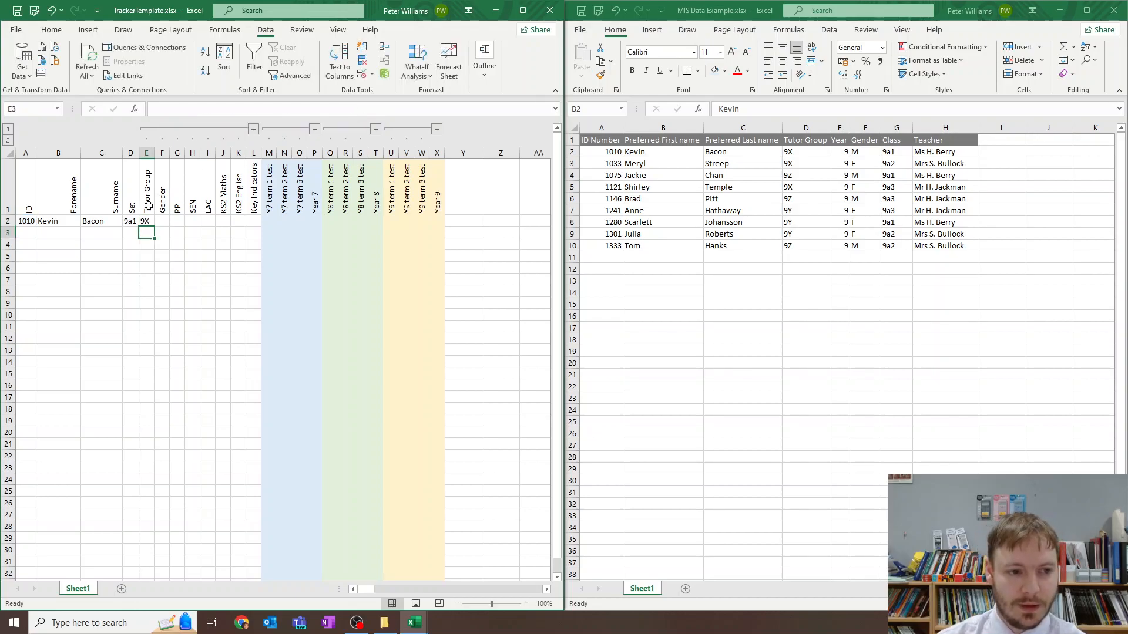
Paste the copied VLOOKUP into Gender cell F2 and set its column index to 6
right_click(156, 220)
left_click(185, 280)
double_click(354, 109)
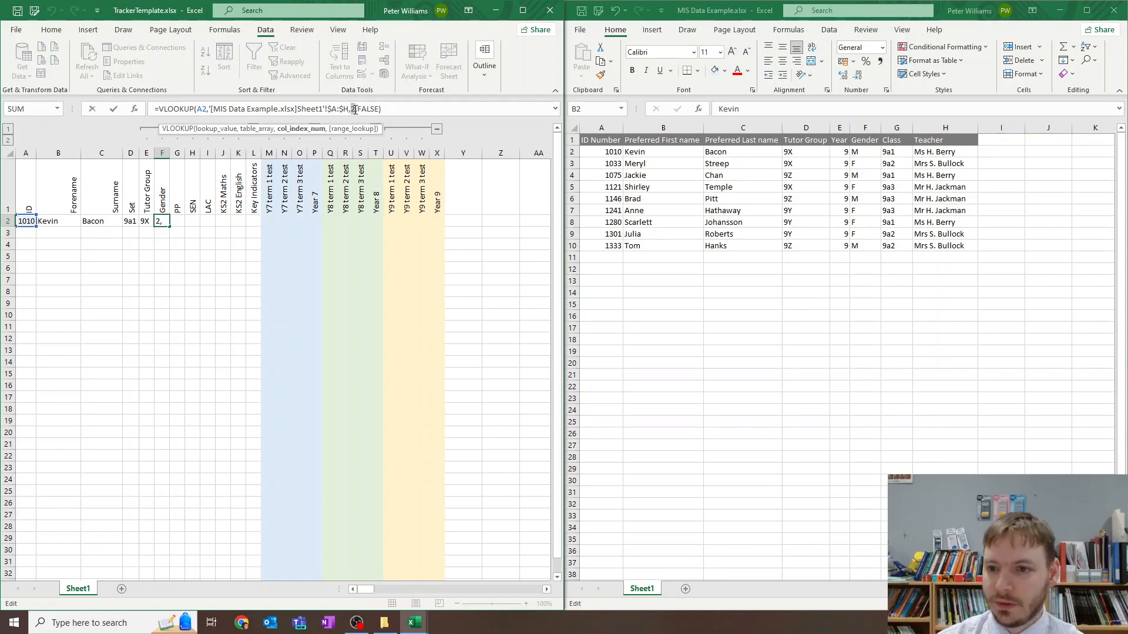
type("6")
key("Return")
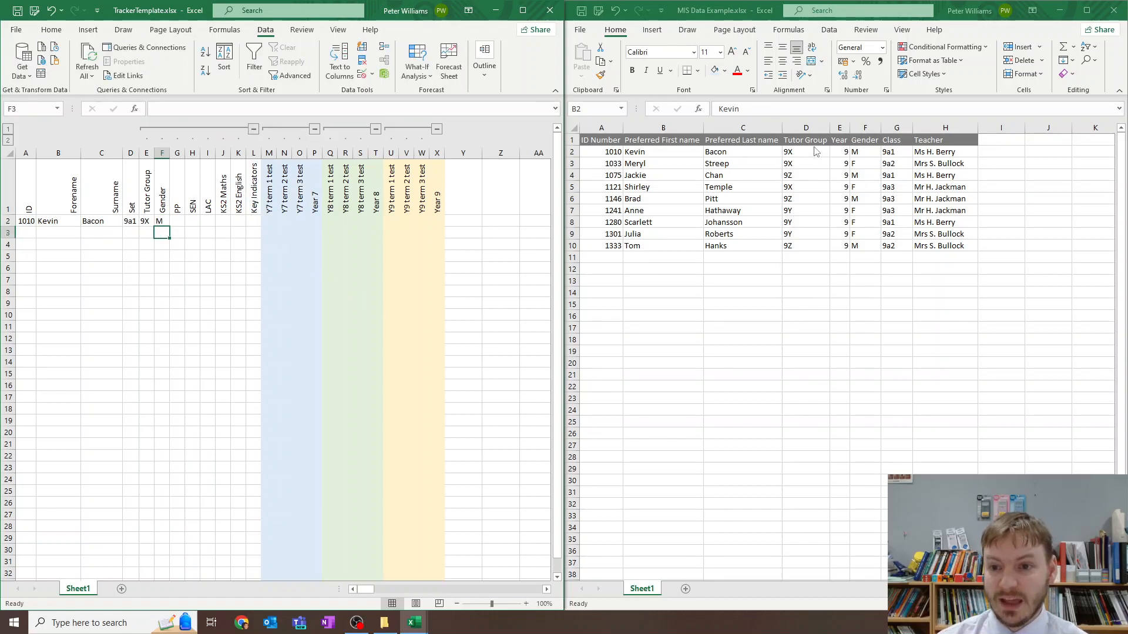
Compare the tracker's ID and looked-up detail cells in row 2 with the columns of the MIS Data Example sheet
left_click(840, 128)
left_click(943, 129)
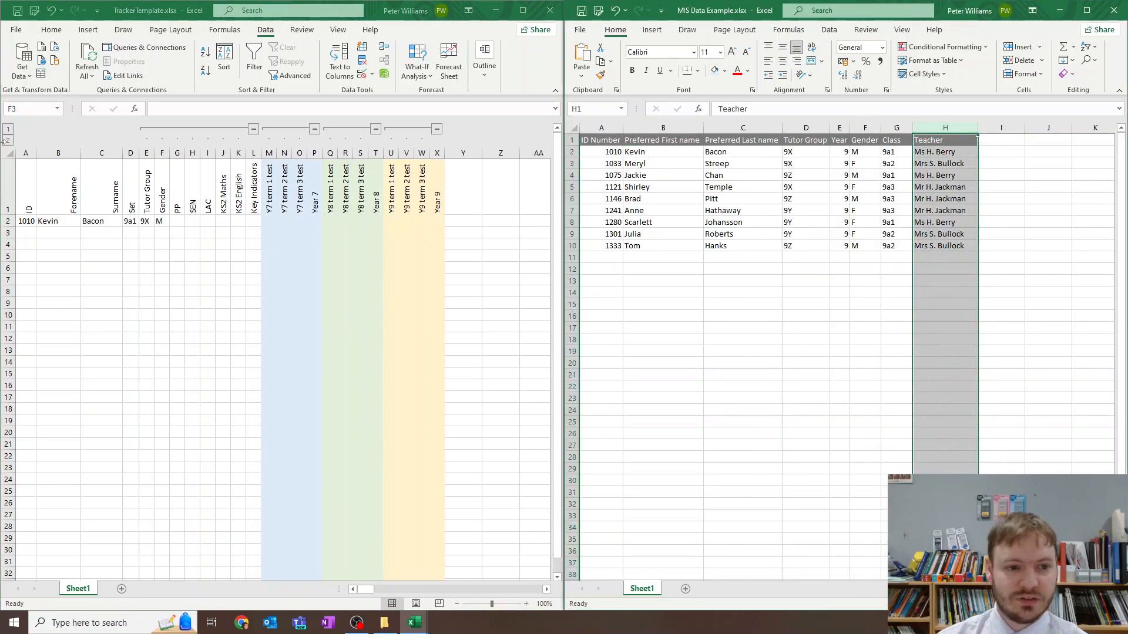
left_click(28, 175)
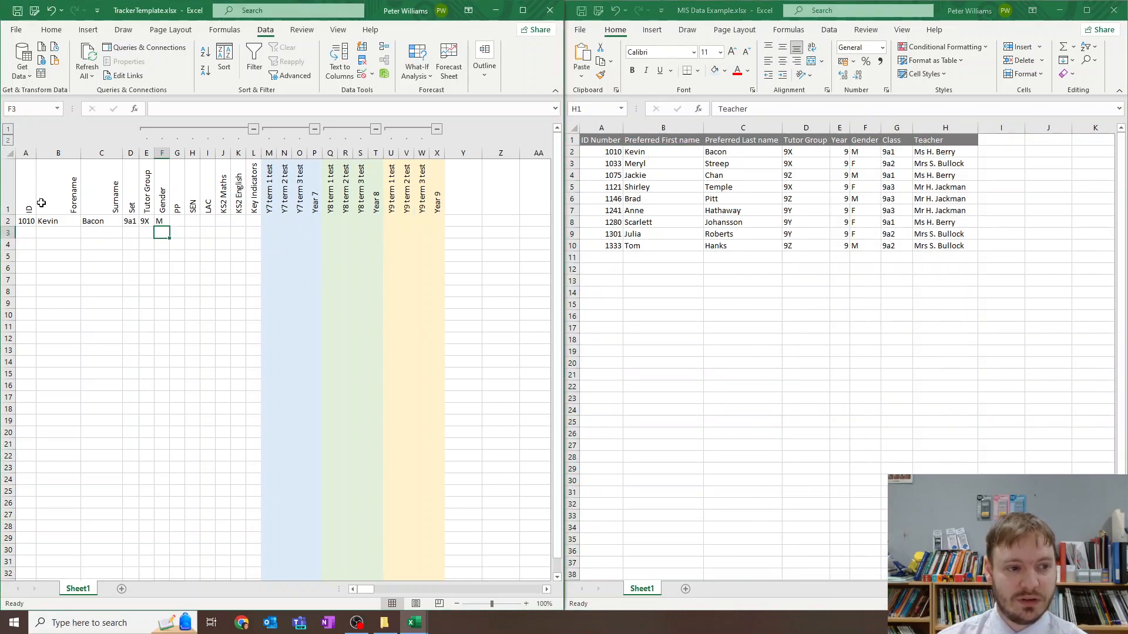
left_click(128, 221)
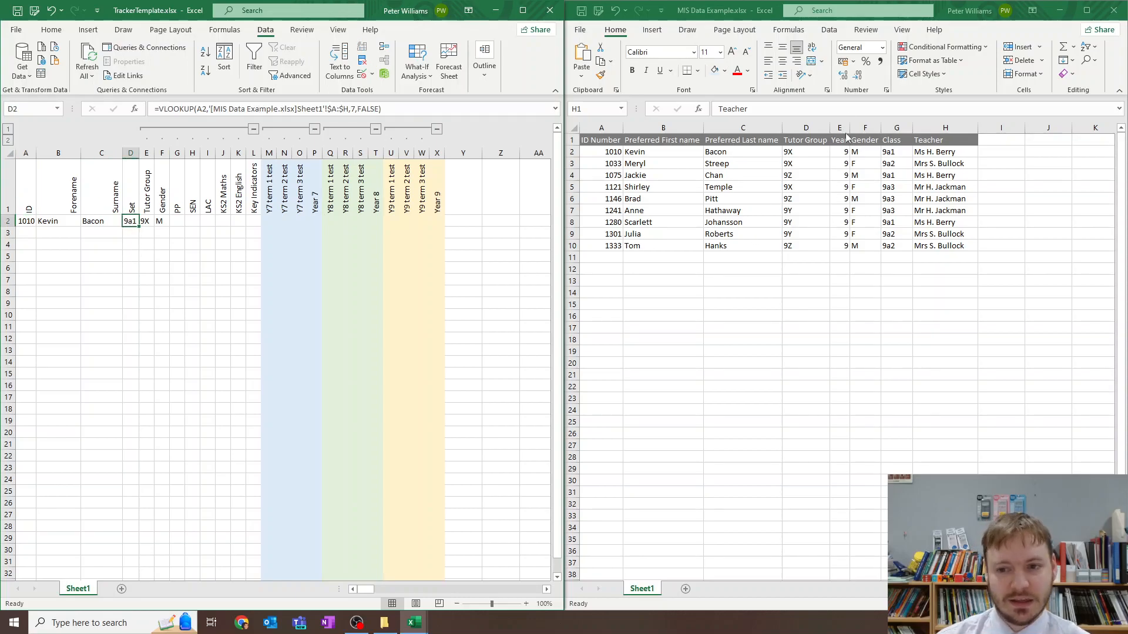
left_click(54, 204)
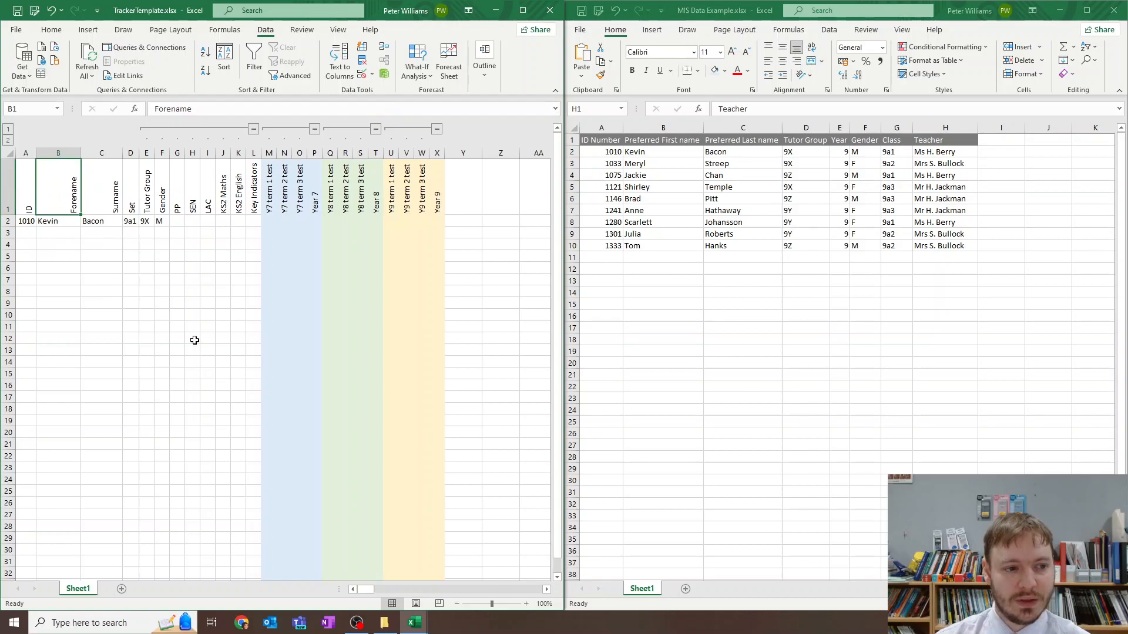
left_click(18, 193)
left_click(22, 222)
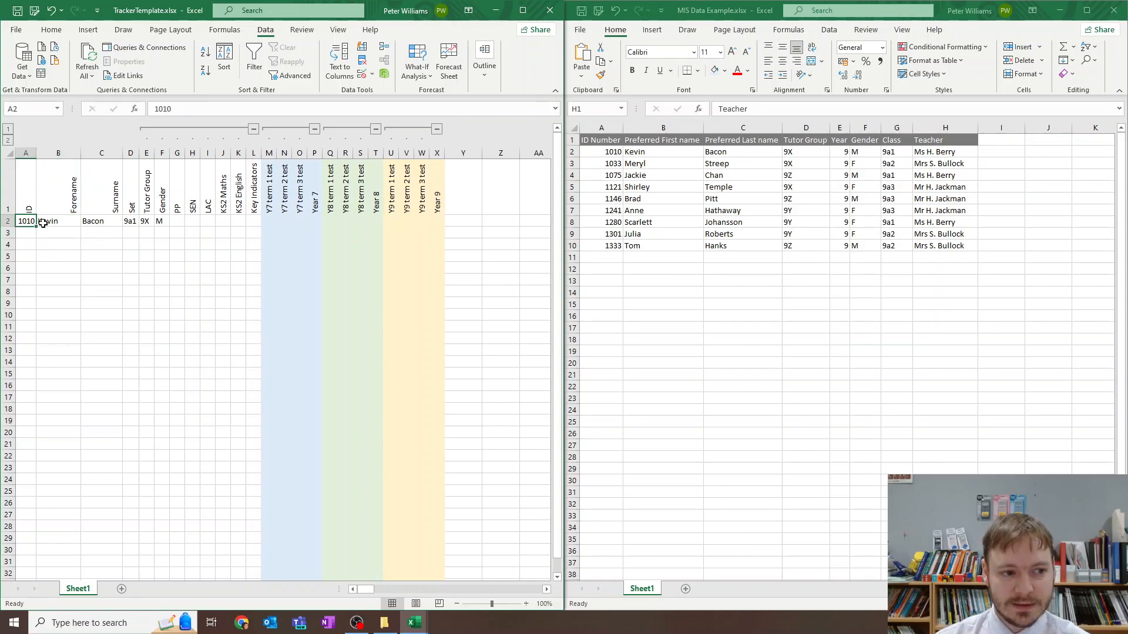
left_click_drag(52, 221, 162, 221)
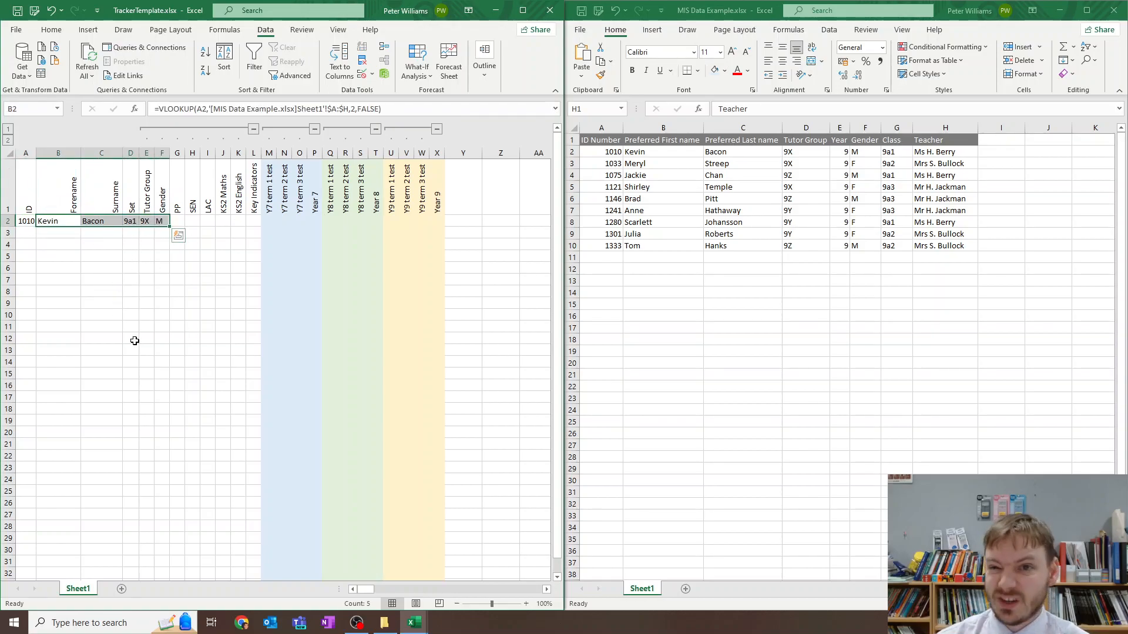
left_click_drag(682, 152, 675, 244)
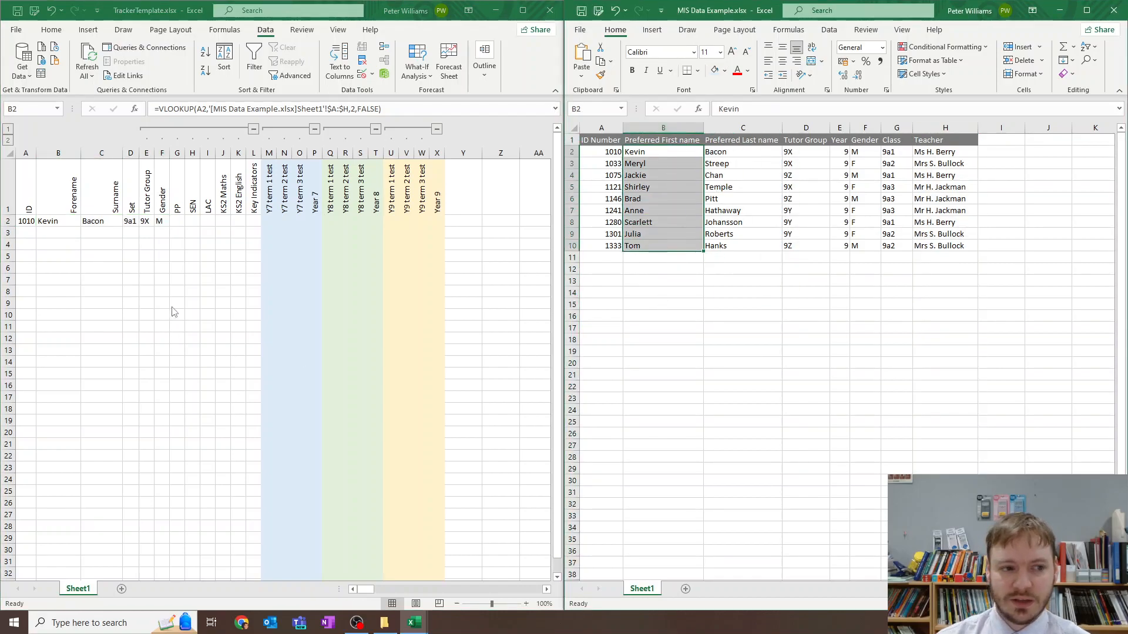
Fill the VLOOKUP formulas in B2:F2 down to row 10 and check the lookup value referenced in B3
left_click(50, 228)
left_click(47, 221)
left_click_drag(56, 222, 156, 221)
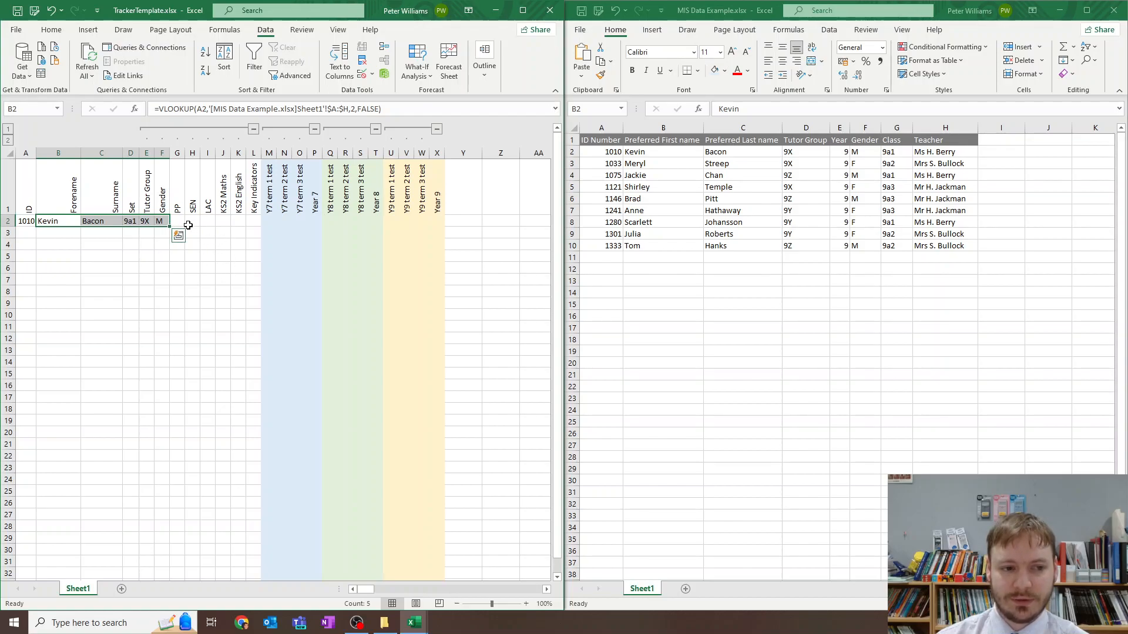
left_click_drag(169, 227, 168, 325)
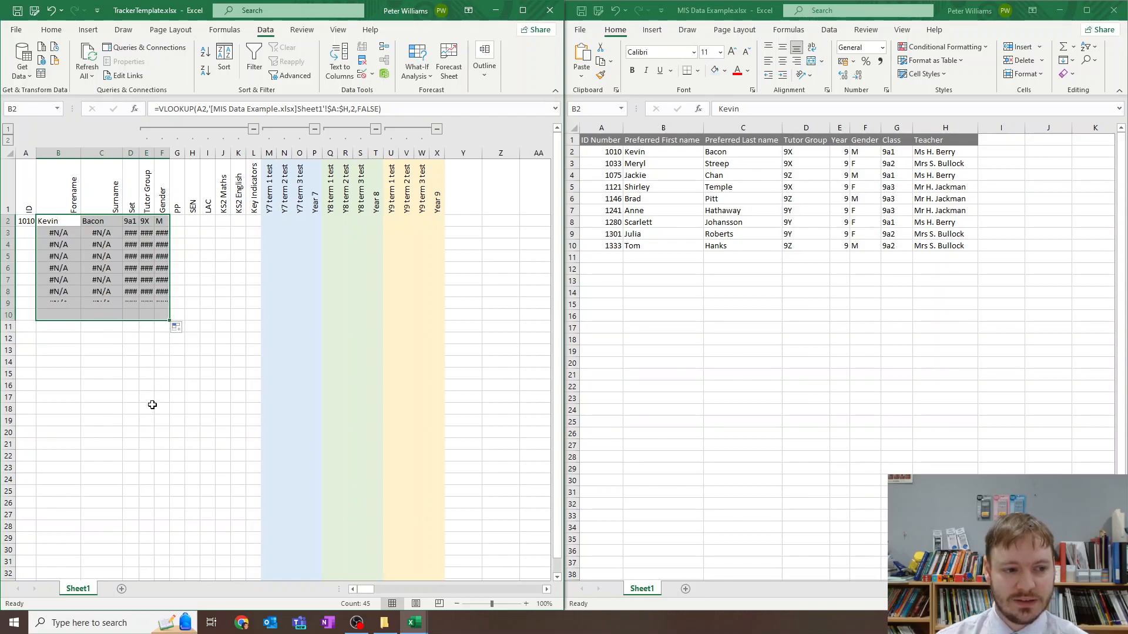
left_click(116, 372)
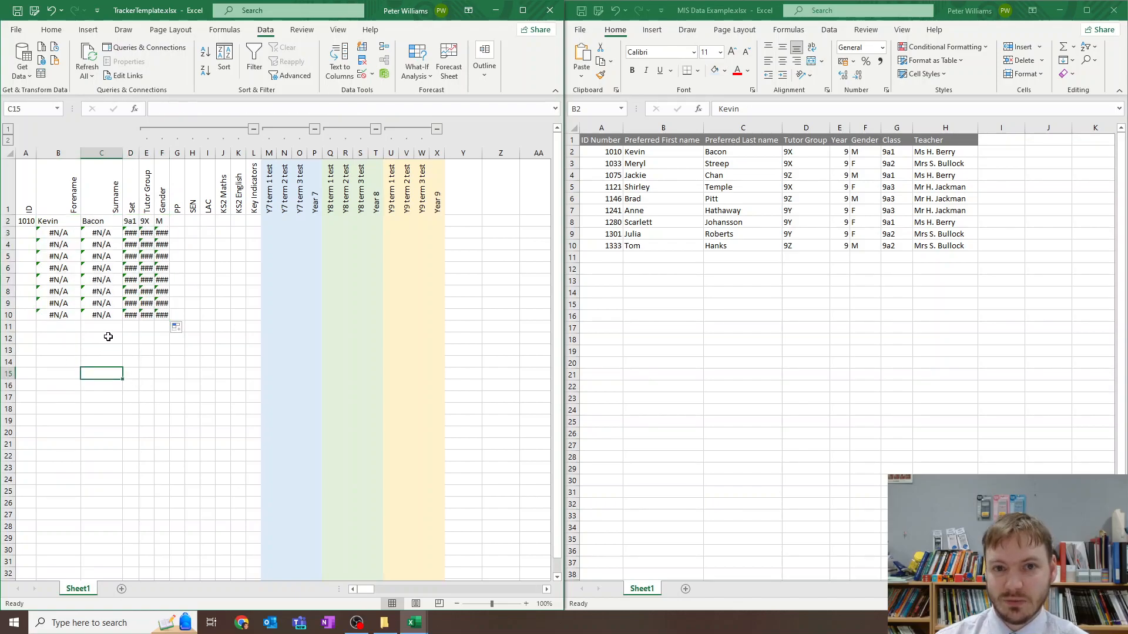
left_click(44, 230)
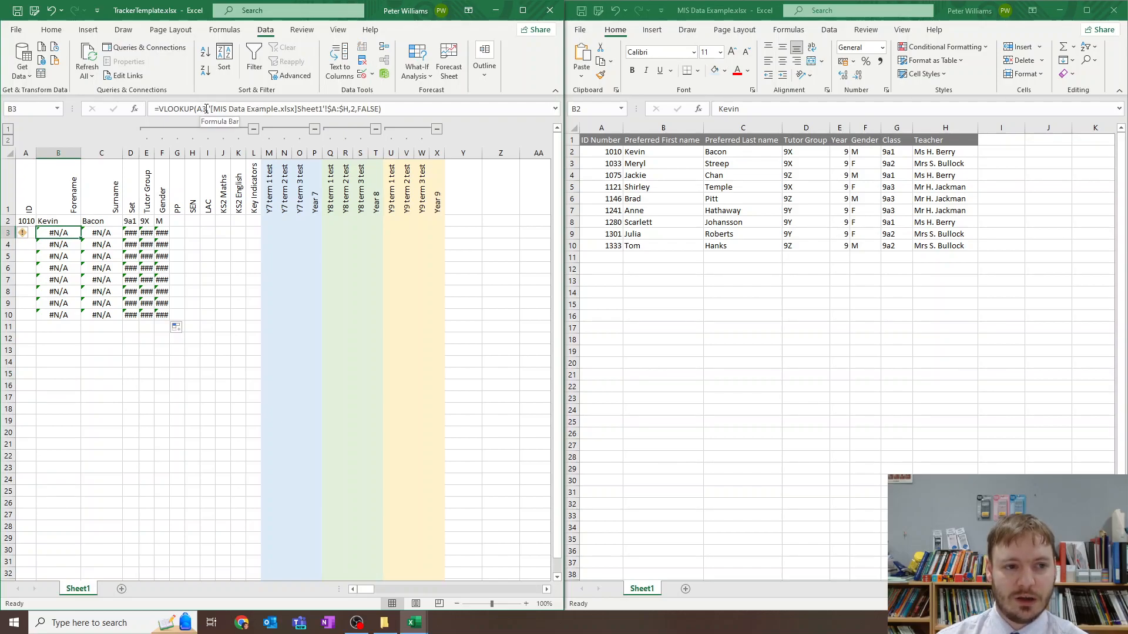
left_click(26, 233)
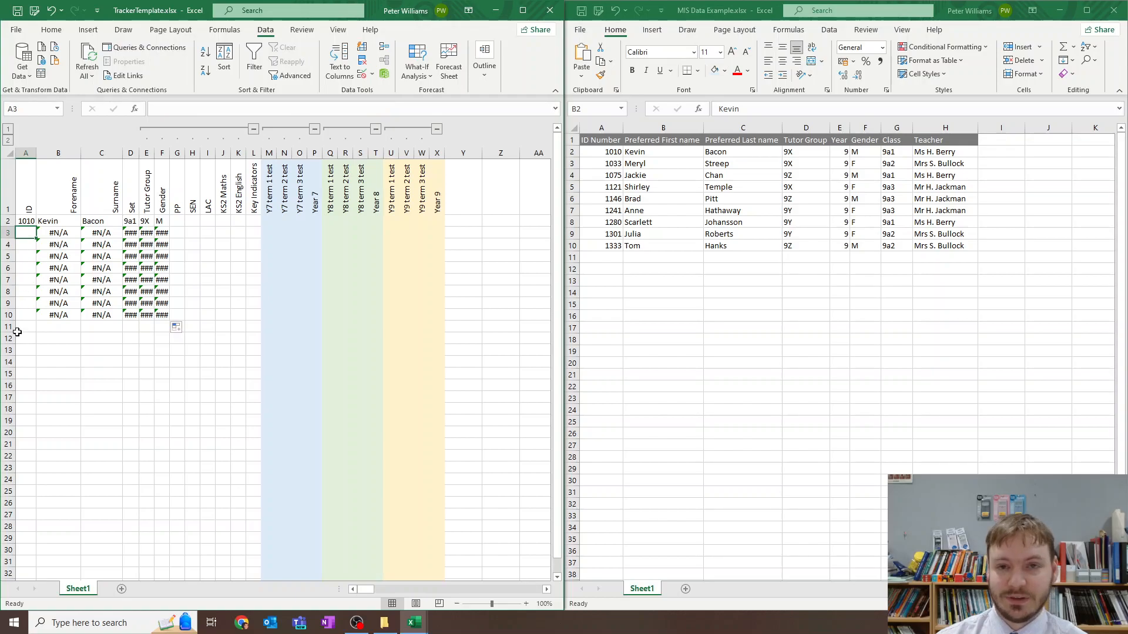
Copy the student ID numbers in A2:A10 of MIS Data Example and paste them into the tracker's ID column from A2
left_click_drag(607, 153, 605, 246)
key("super+c")
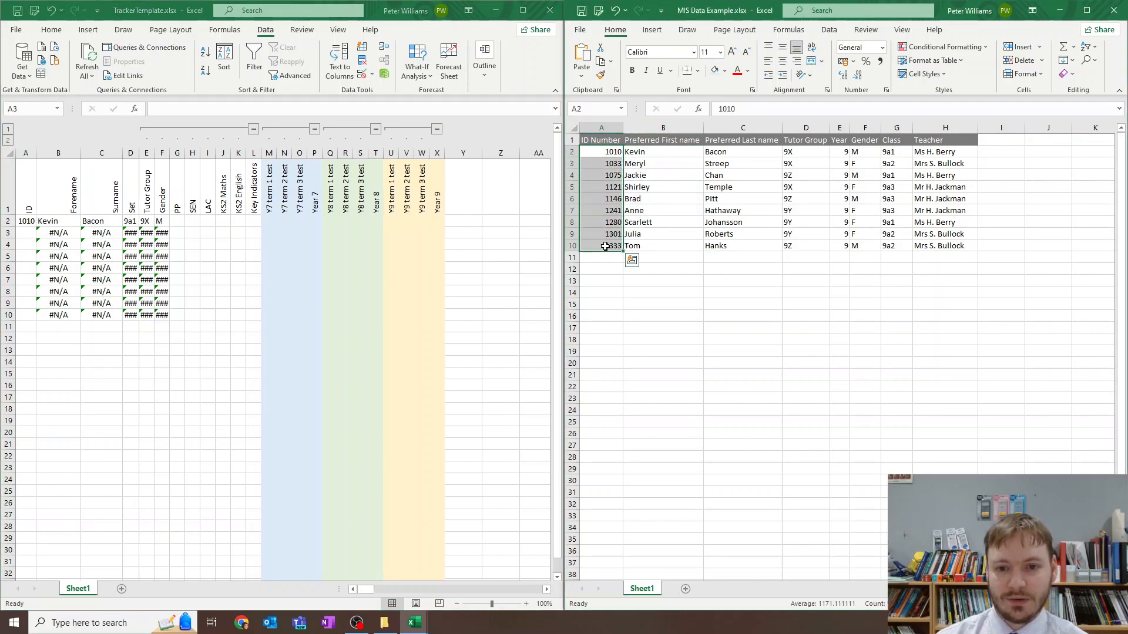
right_click(604, 219)
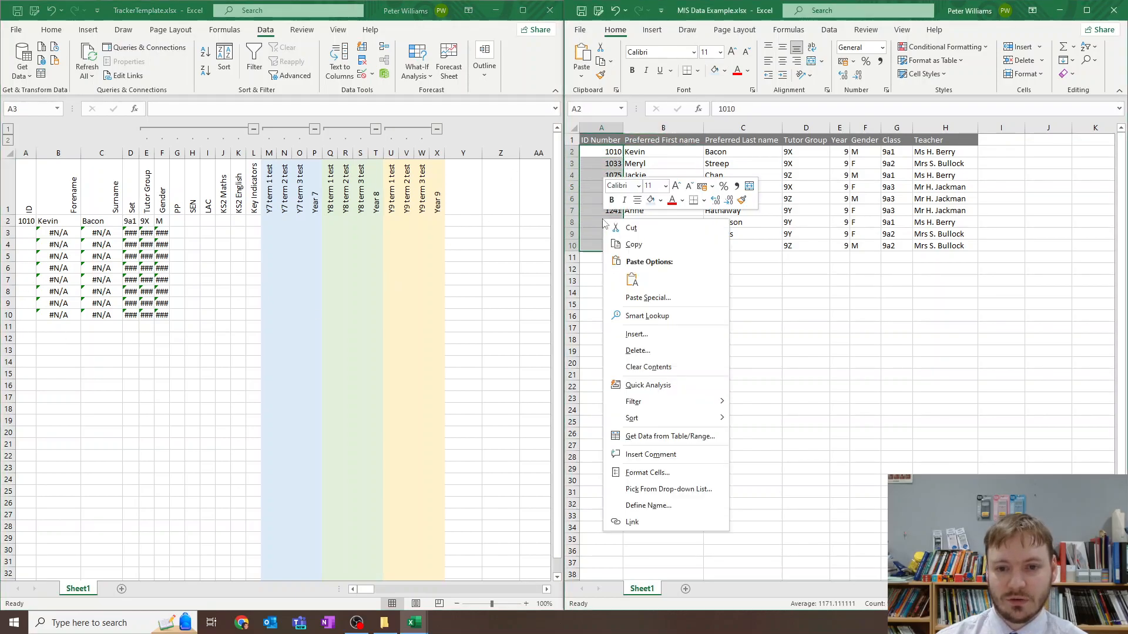
left_click(633, 244)
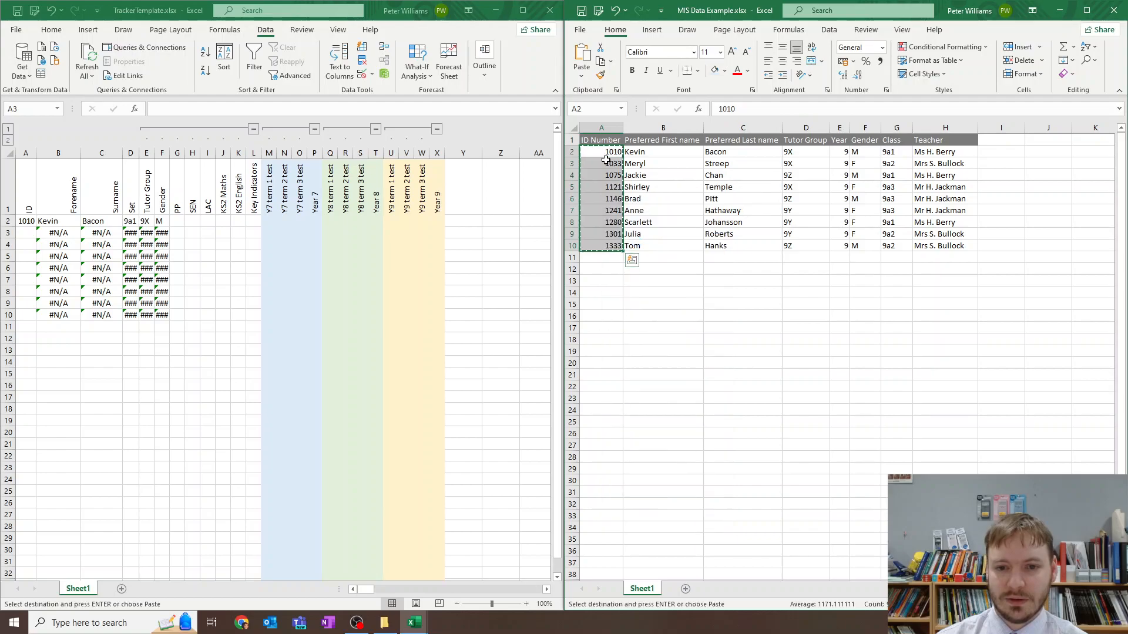
right_click(33, 222)
left_click(54, 279)
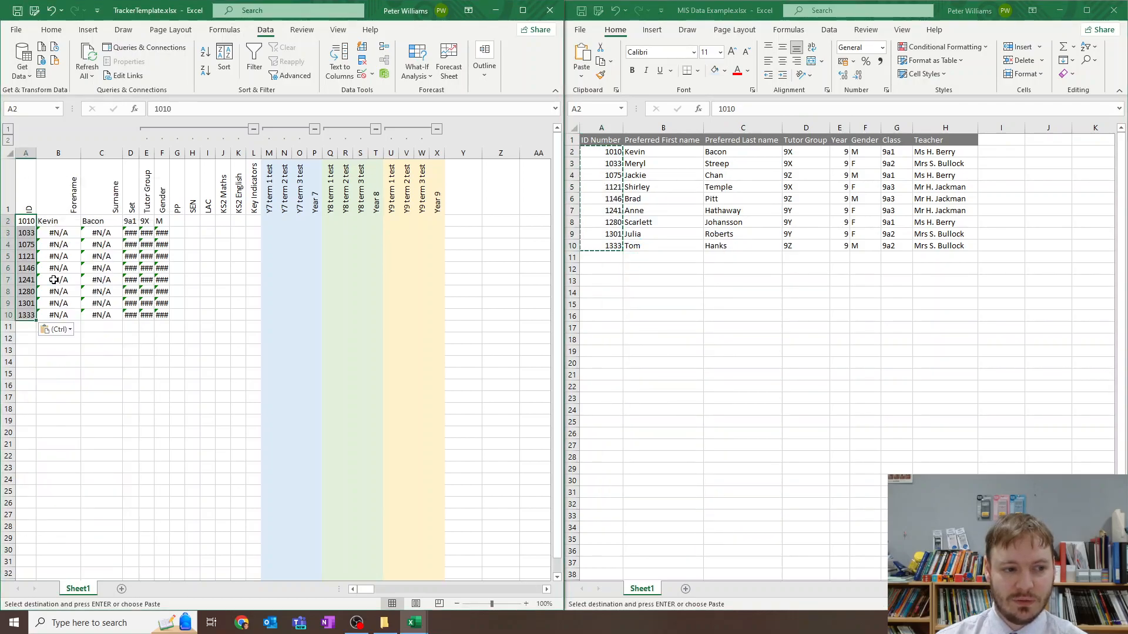
left_click(33, 359)
left_click(234, 354)
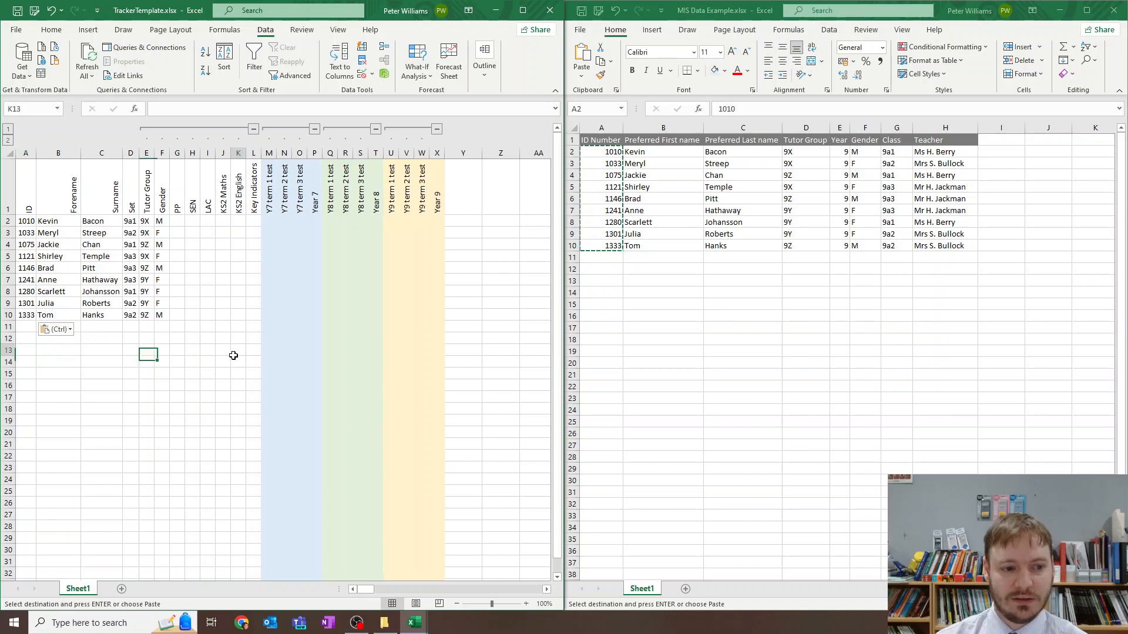
Cancel the pending copy of the ID range in MIS Data Example and highlight the tracker's columns B to L
left_click(21, 186)
left_click(624, 295)
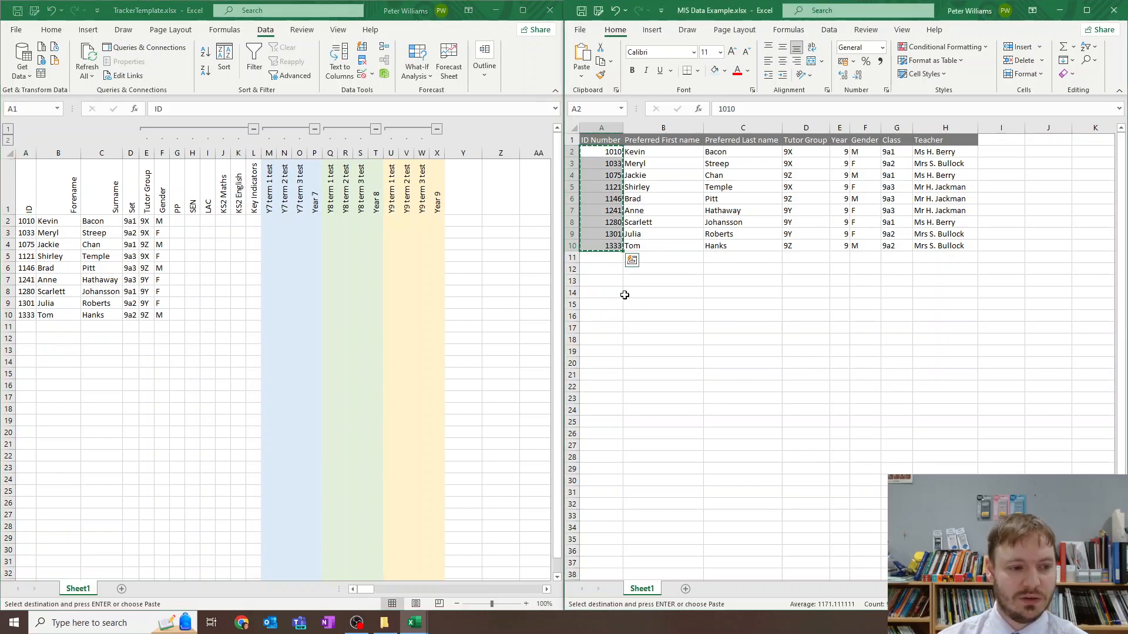
left_click(624, 295)
key("Escape")
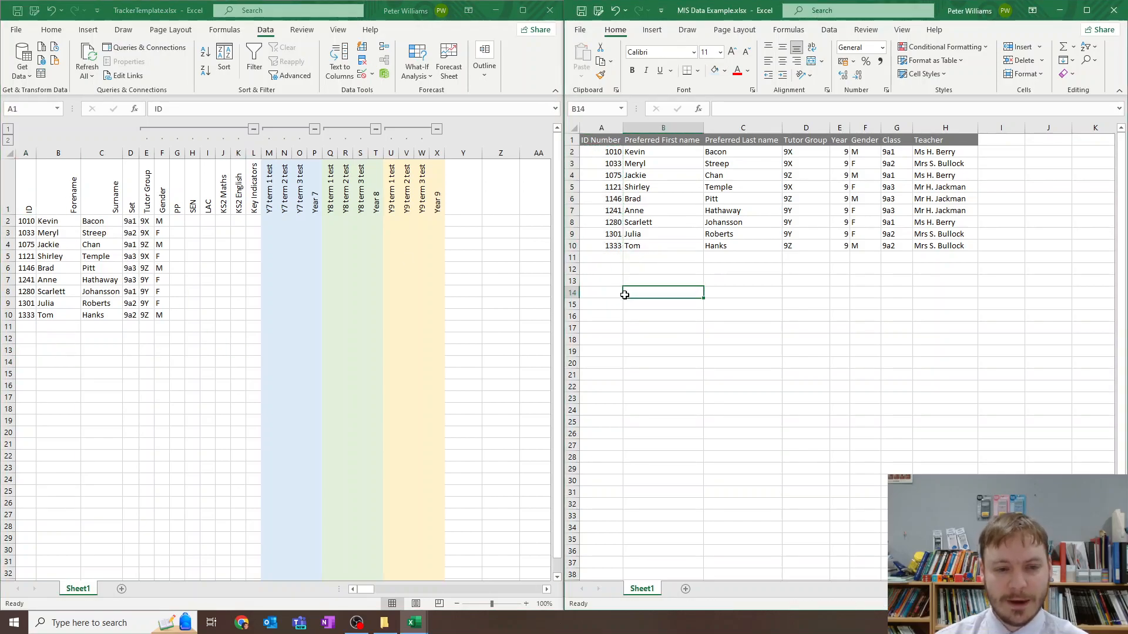
left_click(165, 318)
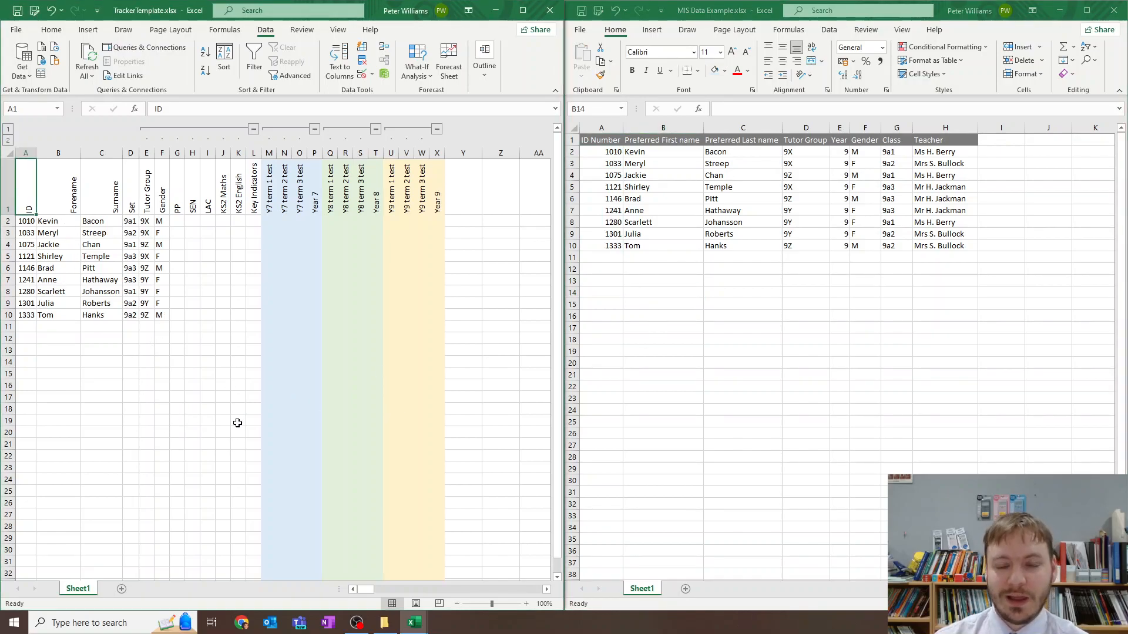
left_click_drag(58, 153, 256, 152)
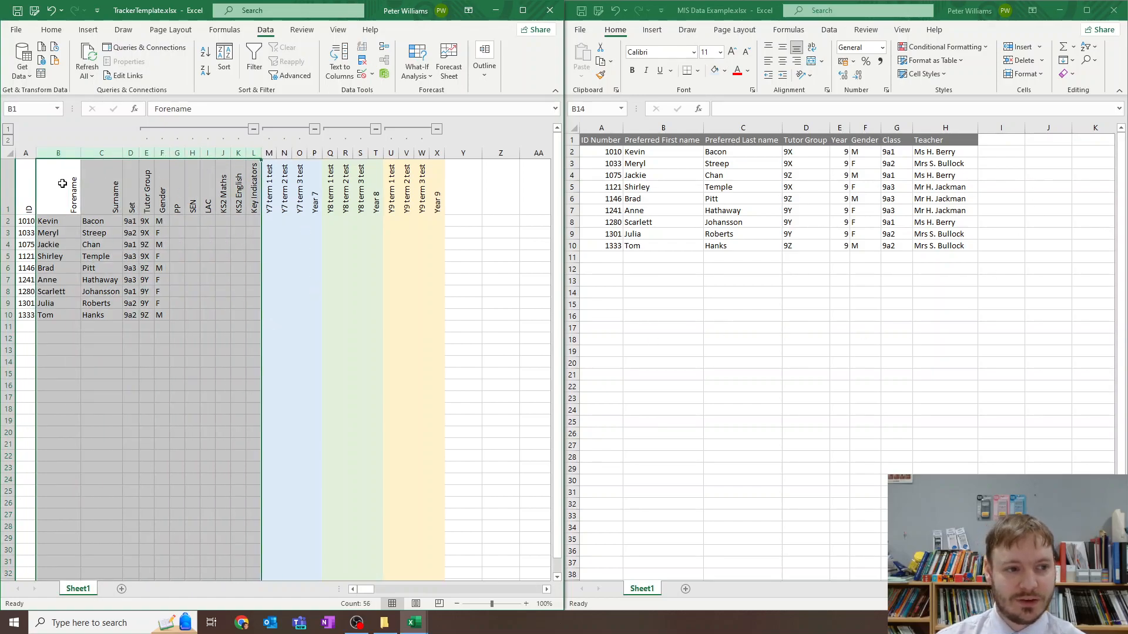
left_click(22, 184)
Set the Class cells in MIS Data Example to 9a2 in G2 and 9a1 in G3, and check the tracker's Set cells D2:D3
left_click(696, 97)
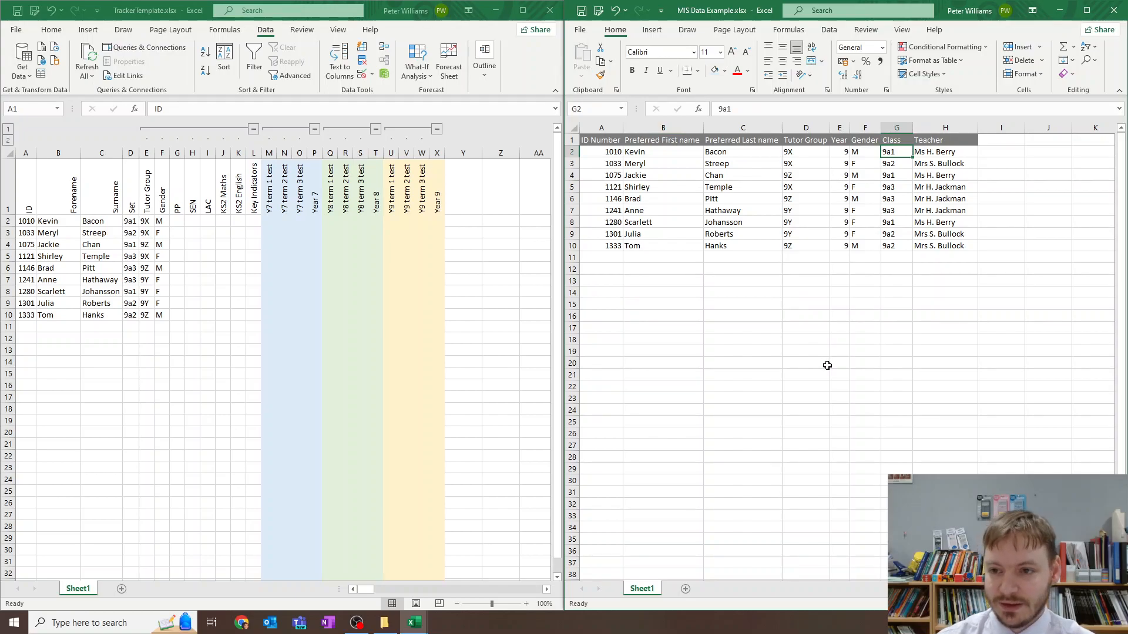
key("F2")
type("2")
key("Return")
key("F2")
key("ctrl+Return")
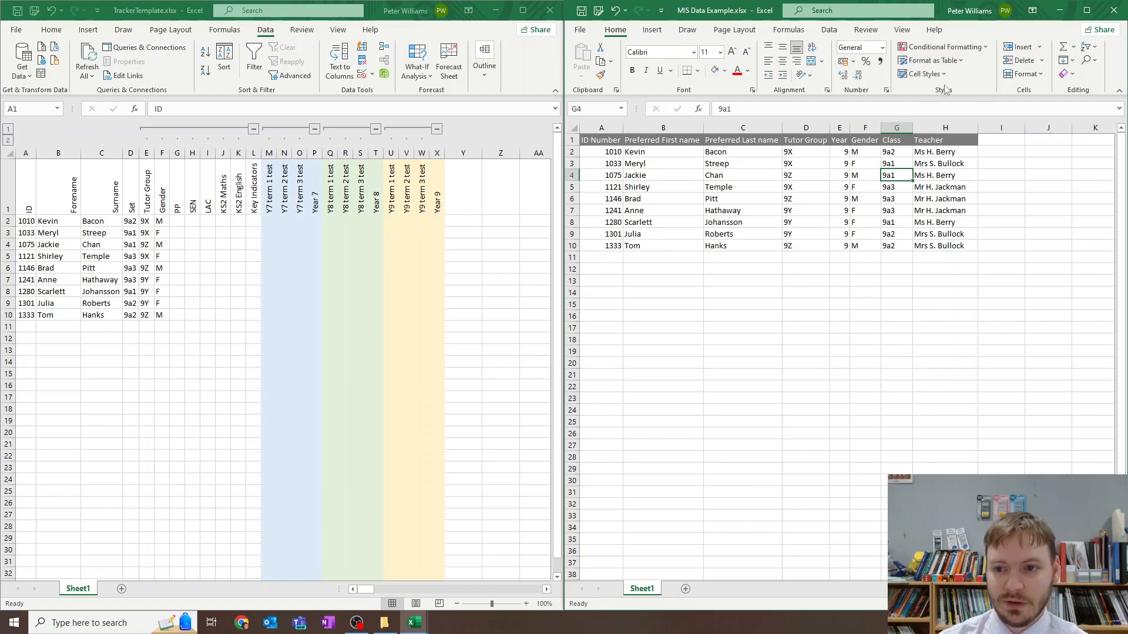
left_click_drag(899, 155, 900, 166)
left_click_drag(129, 221, 130, 233)
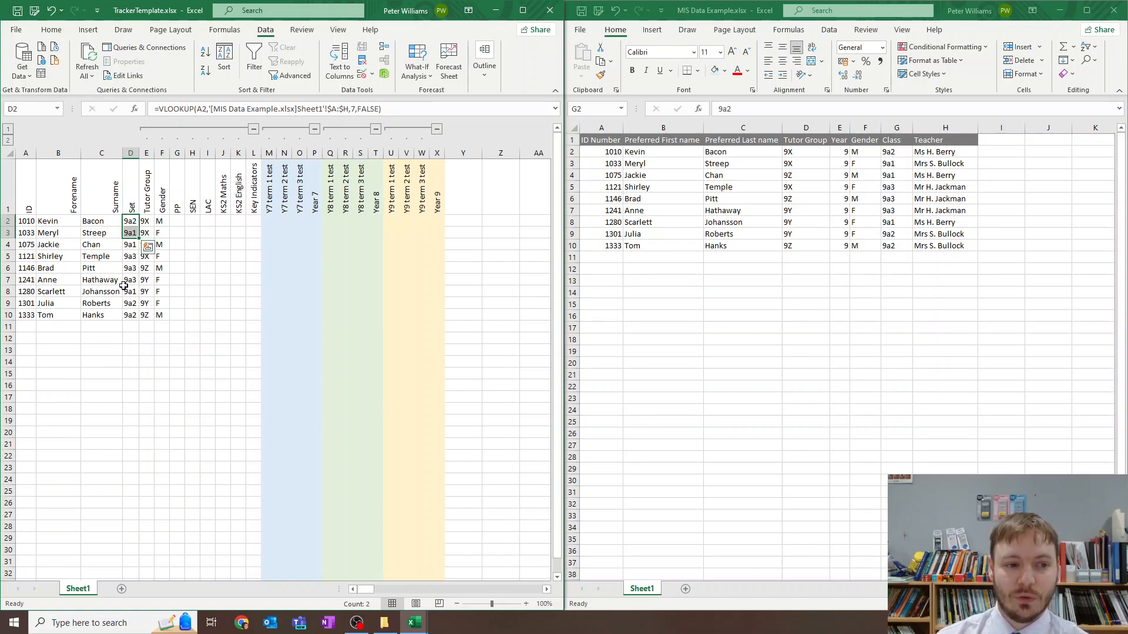
Undo the class changes in G2:G3 of MIS Data Example and return to cell A1 in both workbooks
left_click(895, 153)
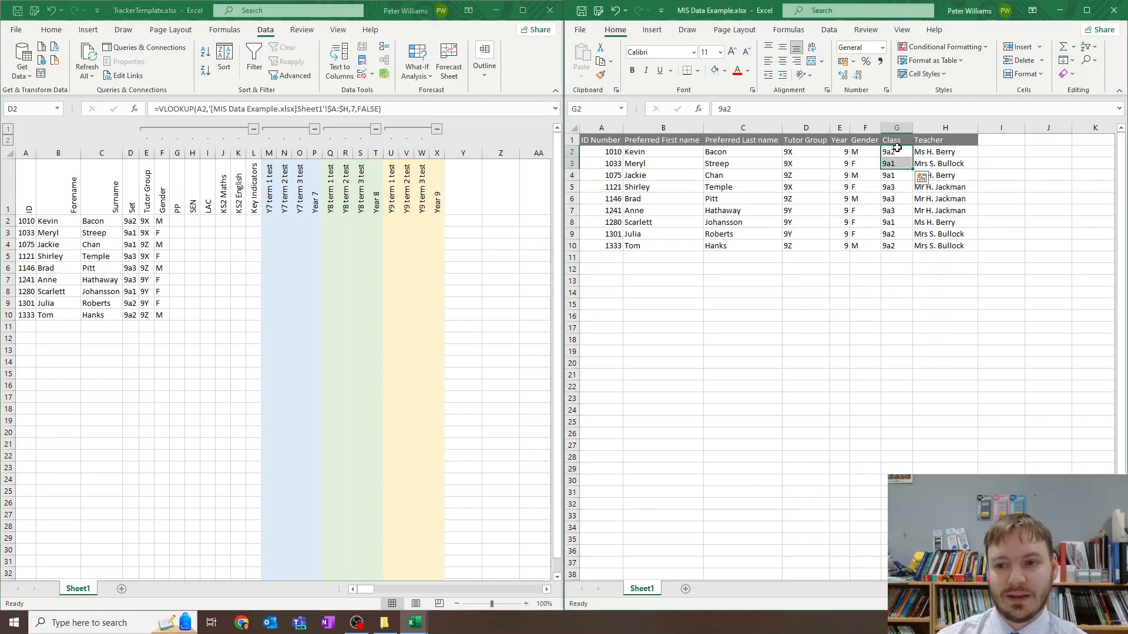
key("ctrl+z")
left_click(605, 141)
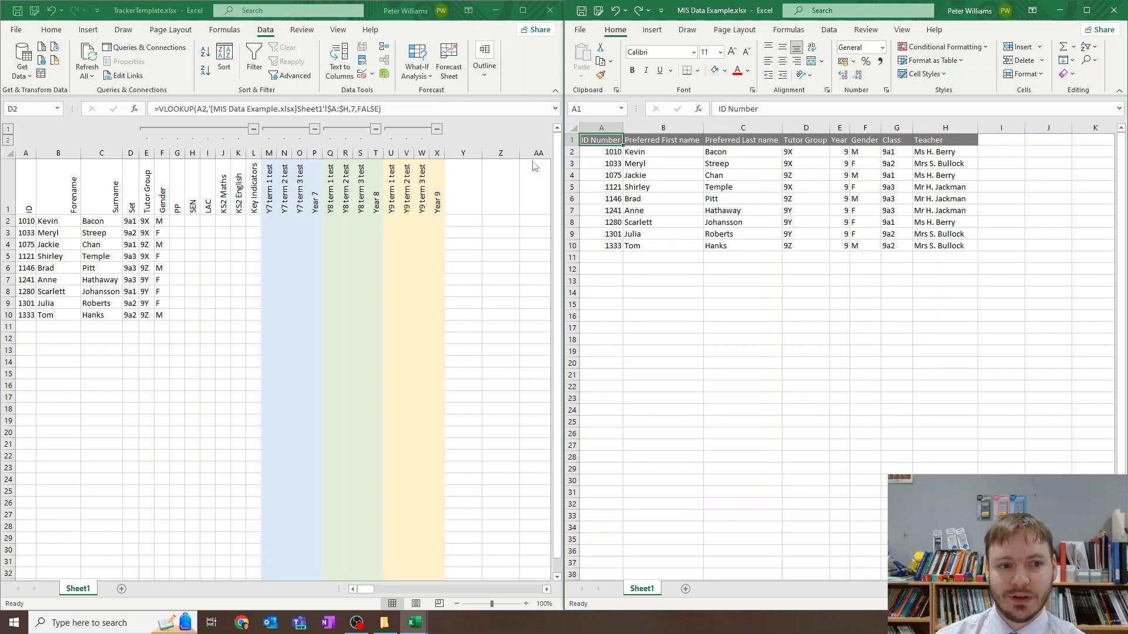
left_click(25, 187)
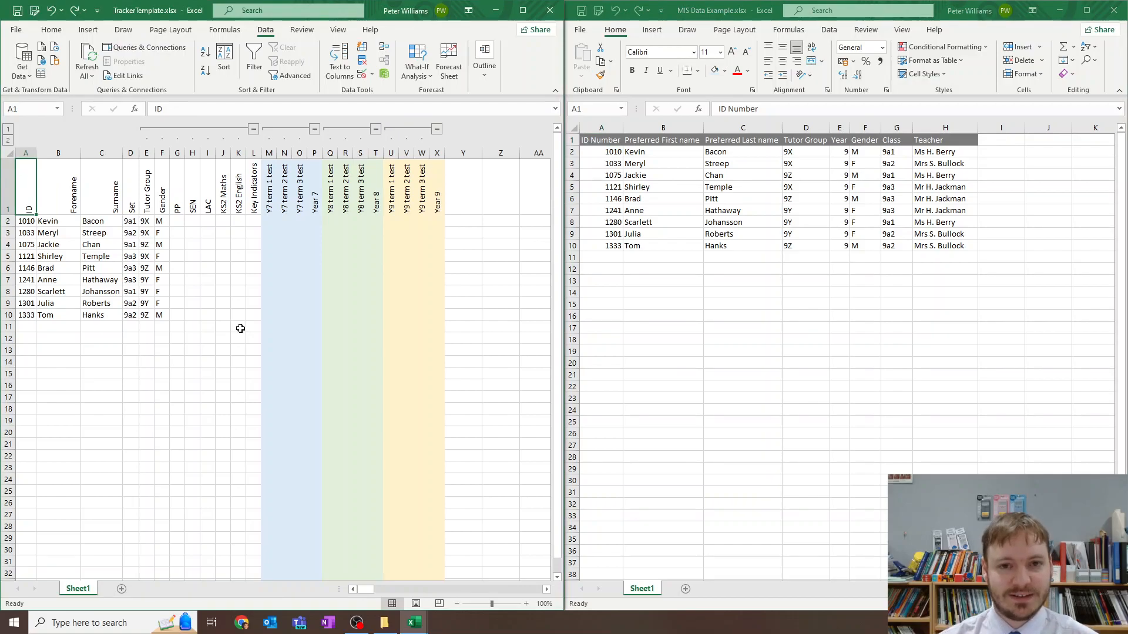
left_click(732, 13)
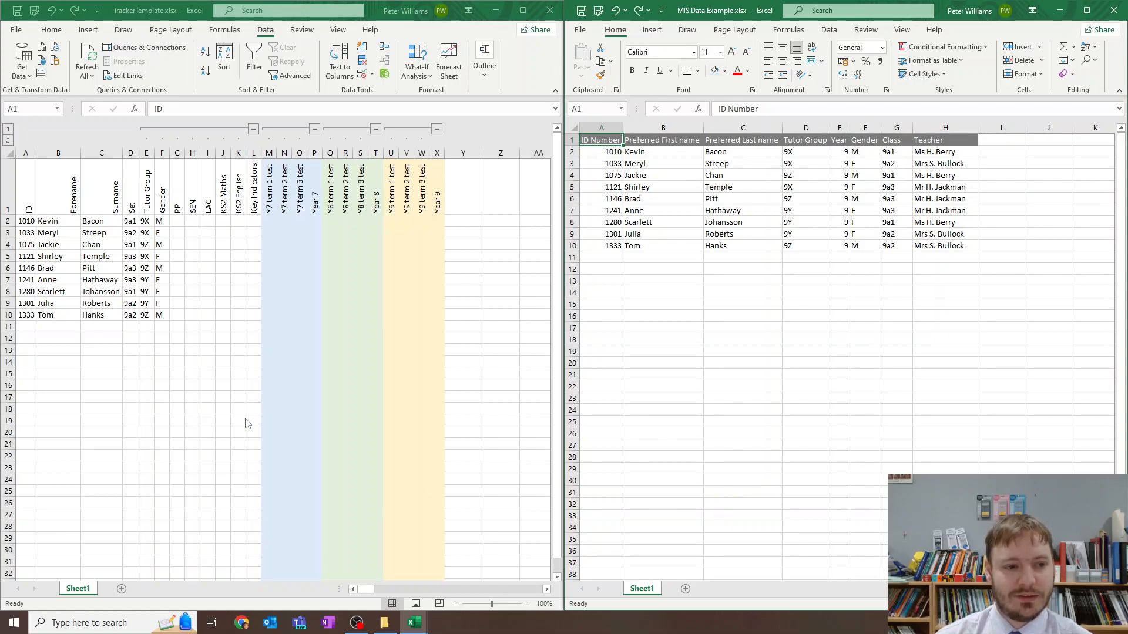
left_click(28, 184)
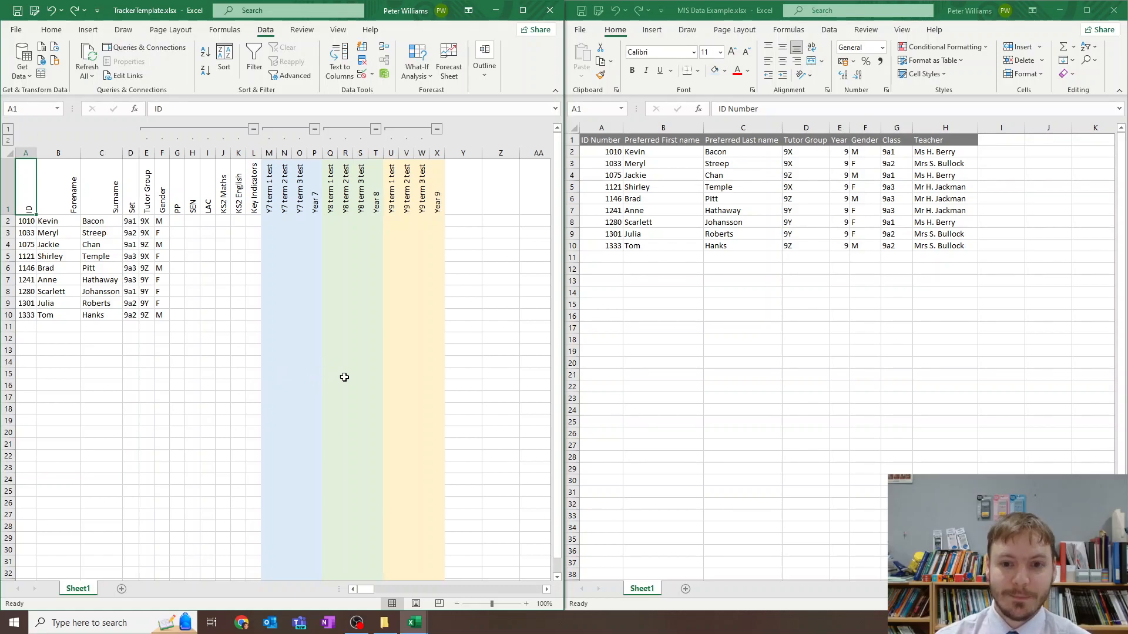
Enter a new student ID number in the tracker's cell A11, below the last student
left_click_drag(613, 151, 614, 247)
left_click(617, 321)
left_click(609, 259)
left_click(25, 327)
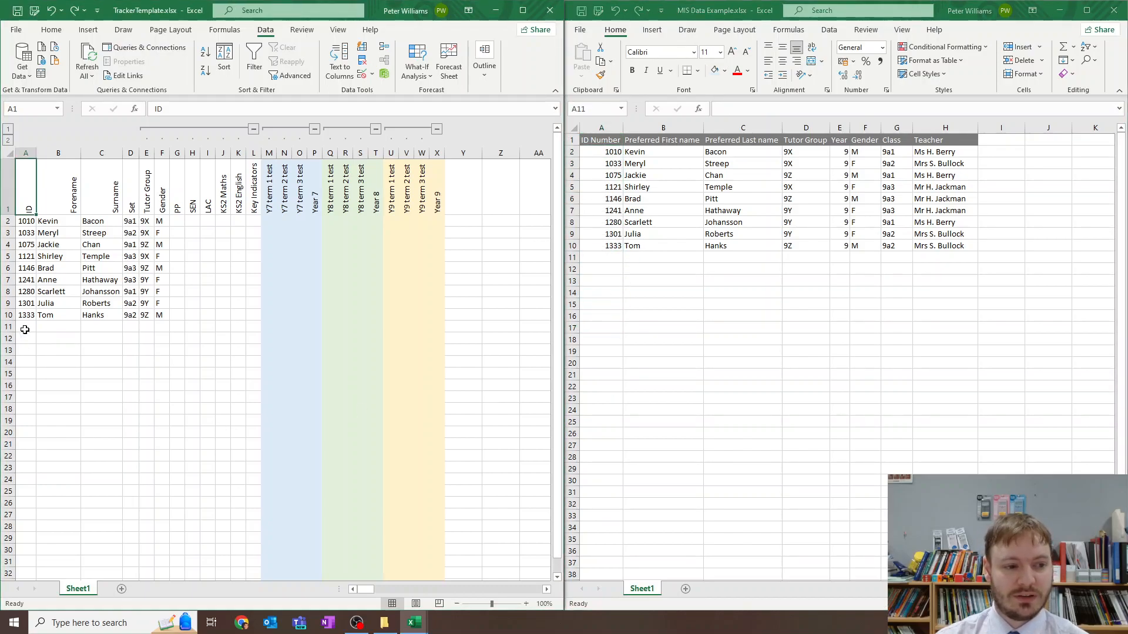
type("1323")
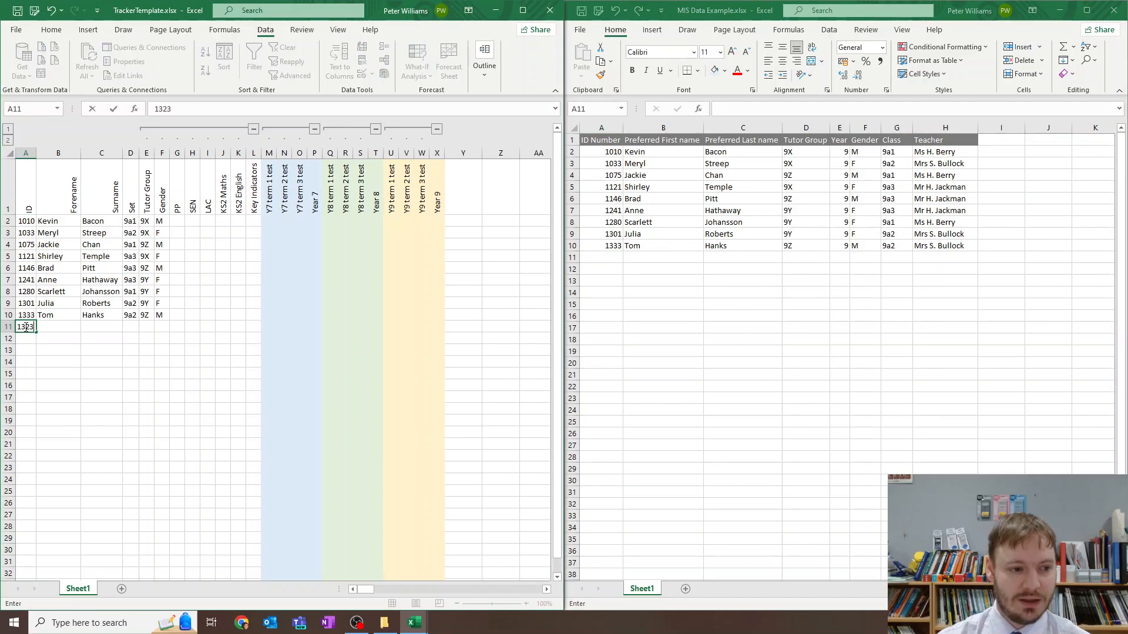
key("ctrl+Return")
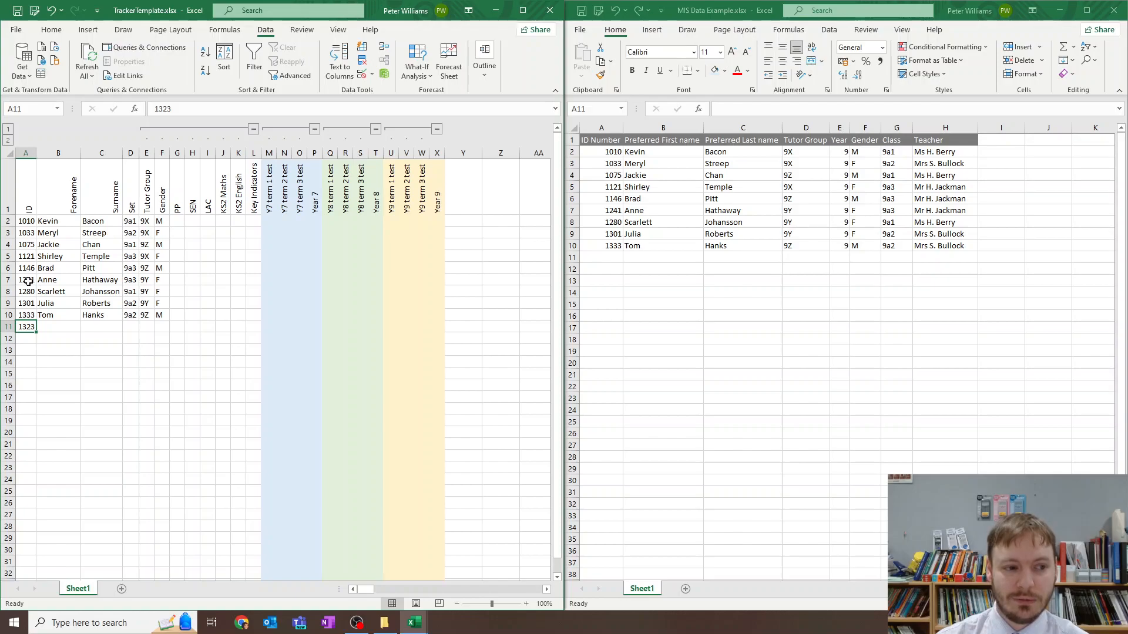
Clear the student record in row 7 of MIS Data Example and check the tracker's lookups in row 7
left_click(571, 211)
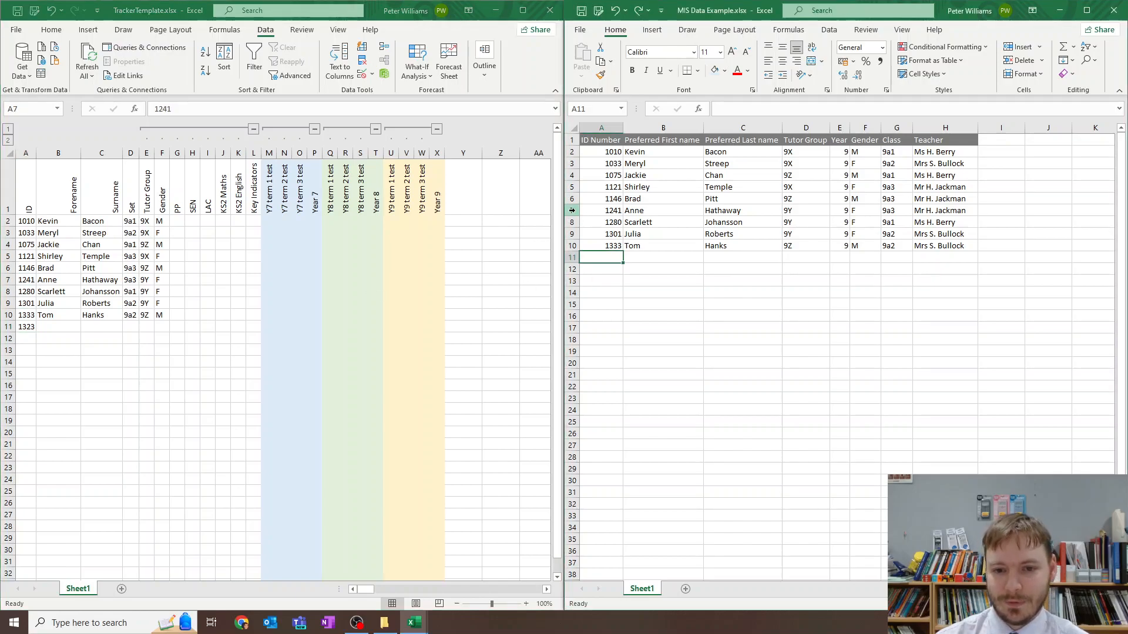
key("Delete")
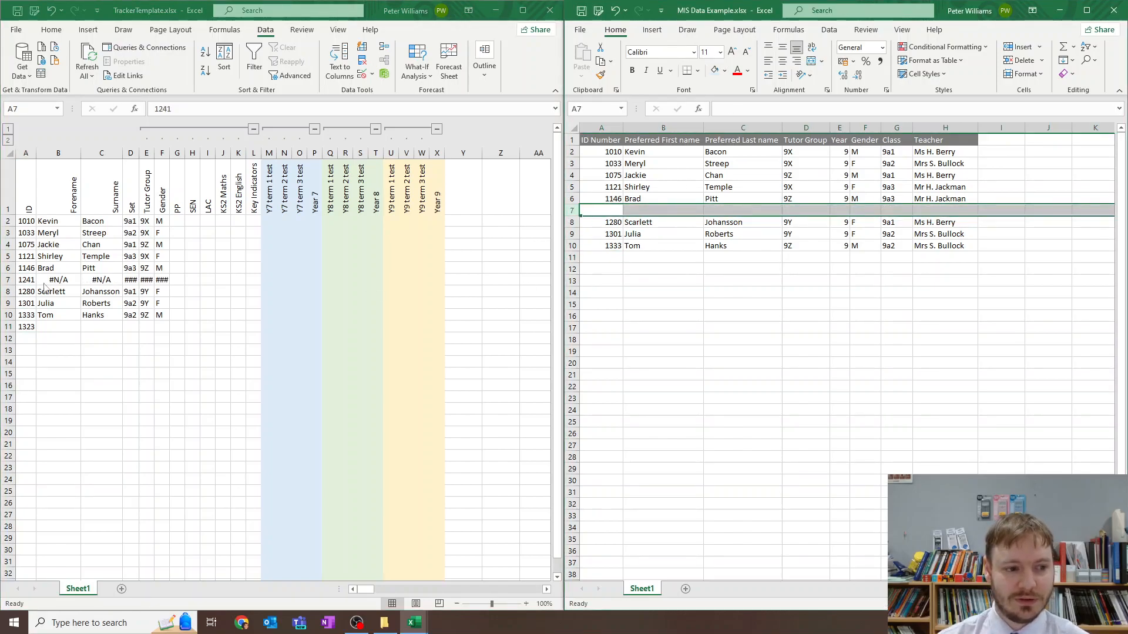
left_click(22, 284)
left_click_drag(21, 284, 150, 278)
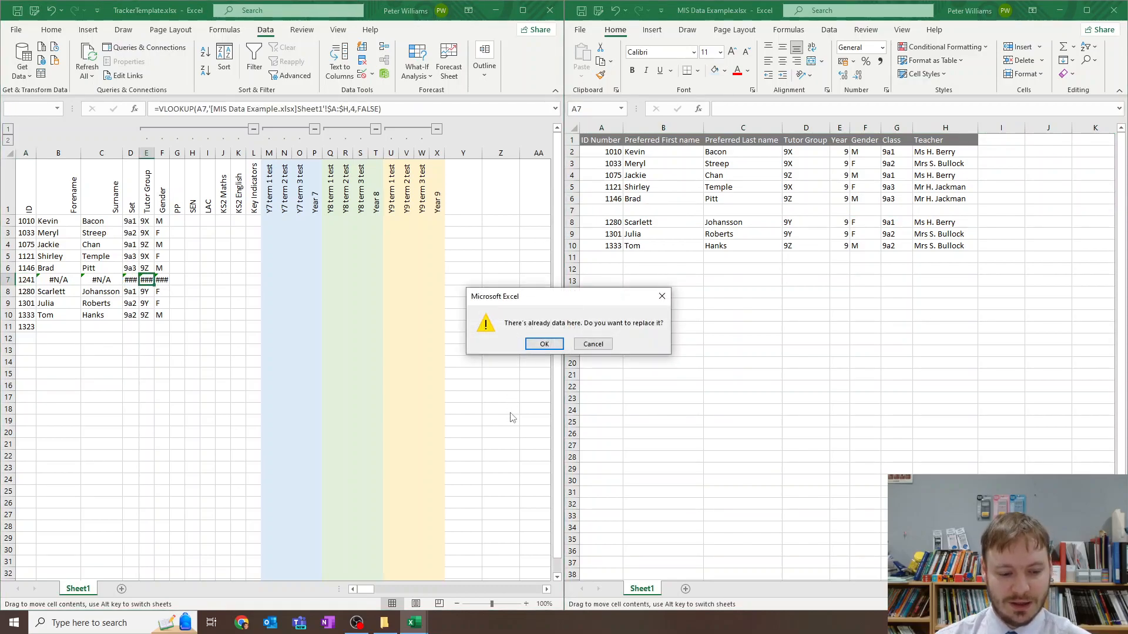
key("Escape")
Undo the clearing of row 7 in MIS Data Example and return to cell A1 in both workbooks
left_click(758, 302)
key("ctrl+z")
left_click(600, 141)
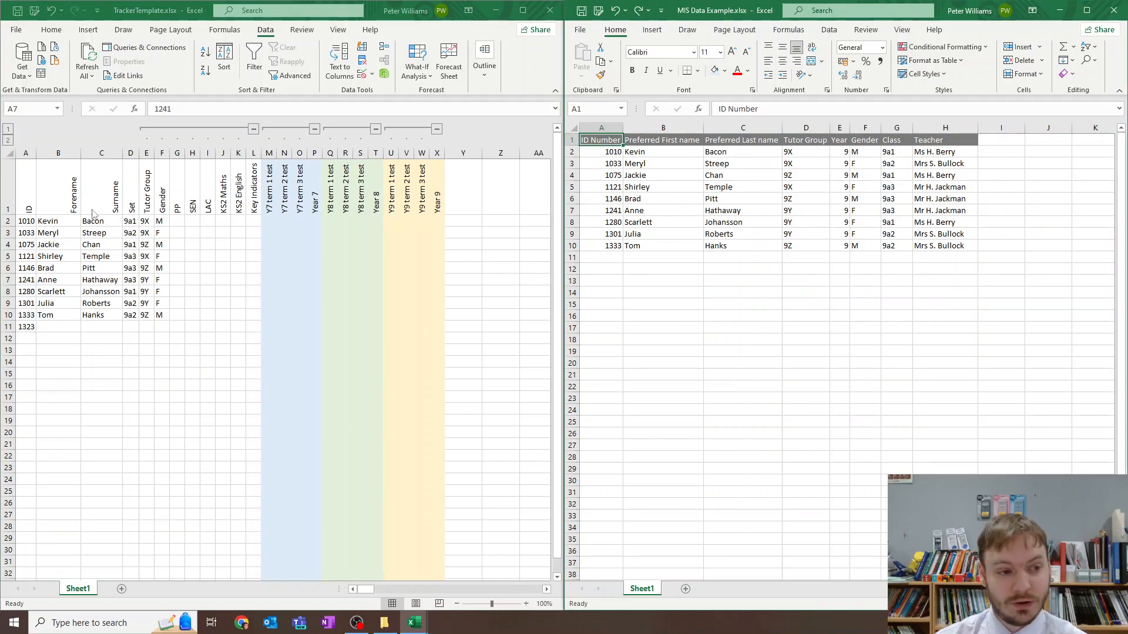
left_click(25, 185)
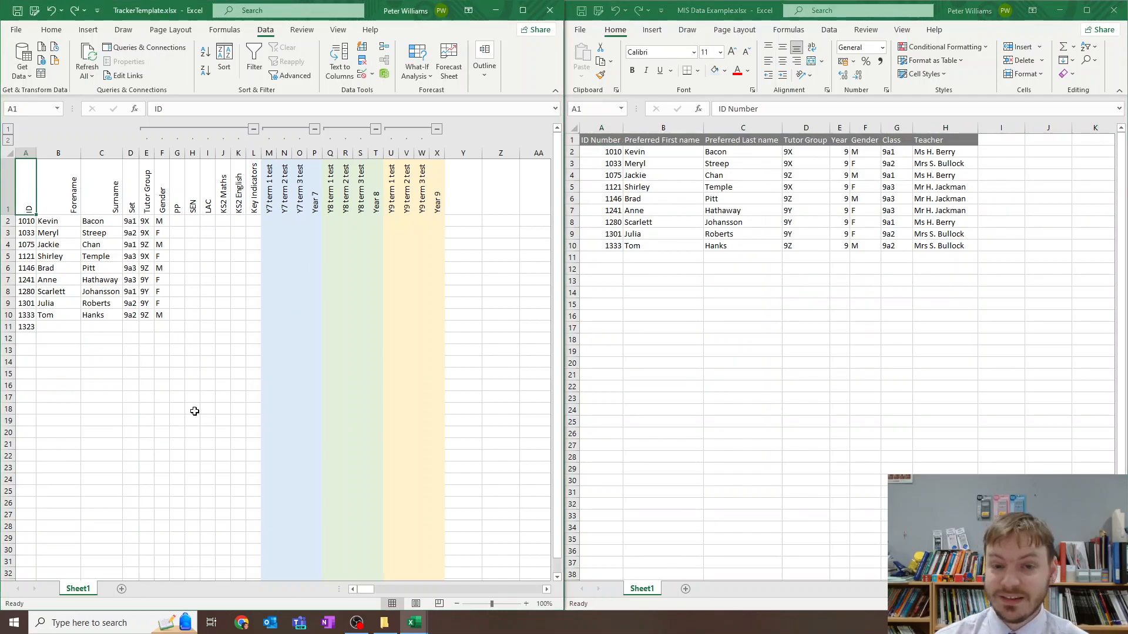
Delete the extra student ID from the tracker's cell A11 and return to cell A1
left_click(27, 327)
key("Delete")
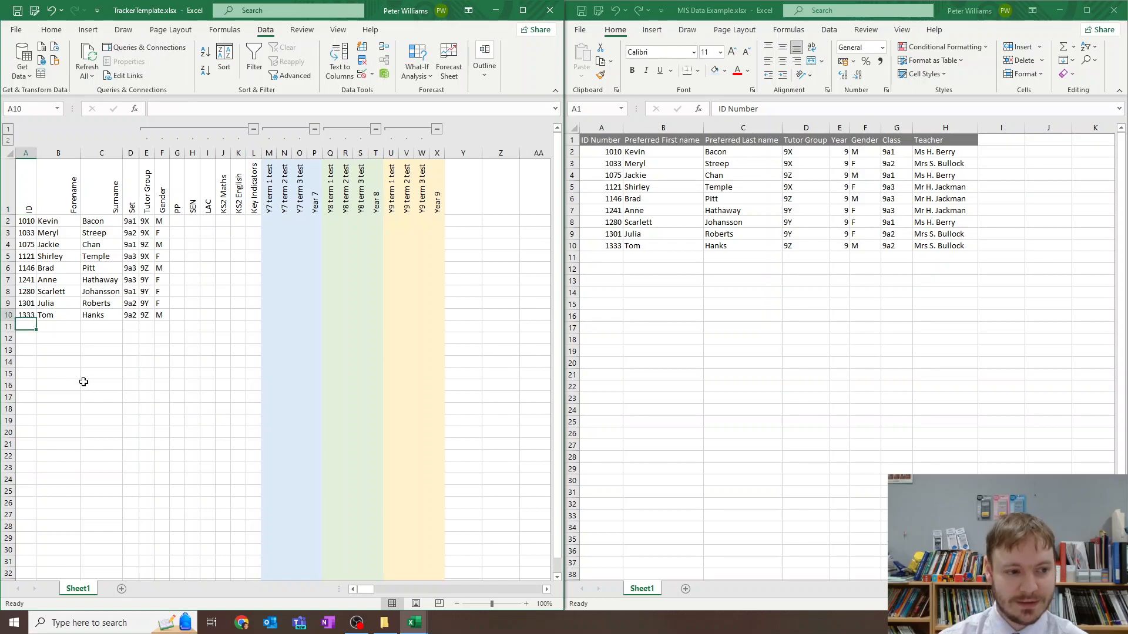
key("ctrl+Home")
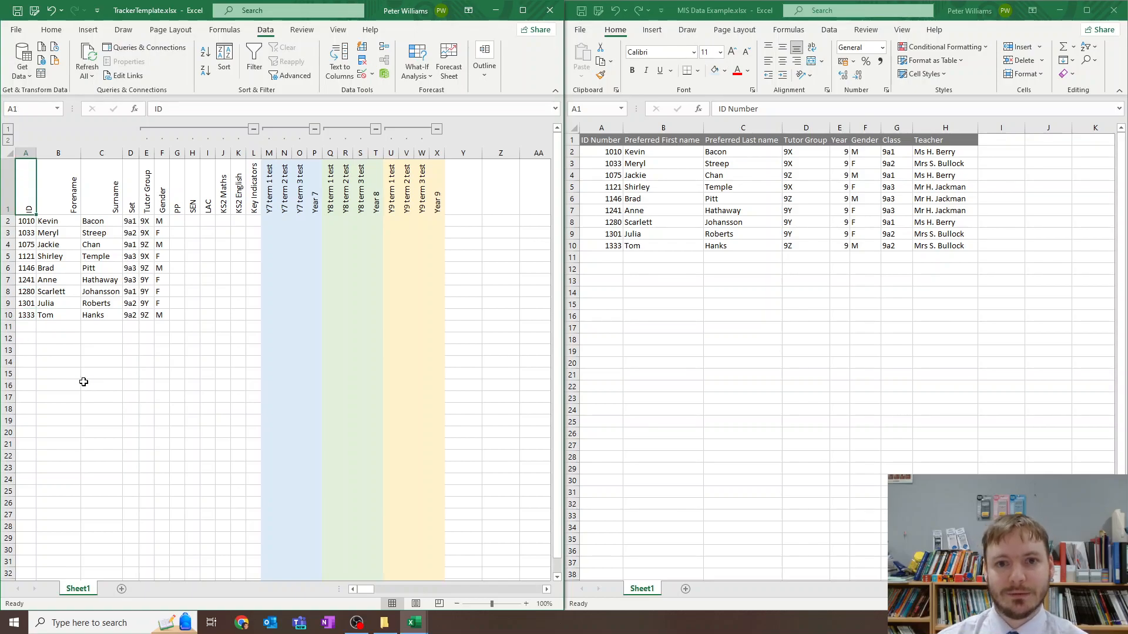